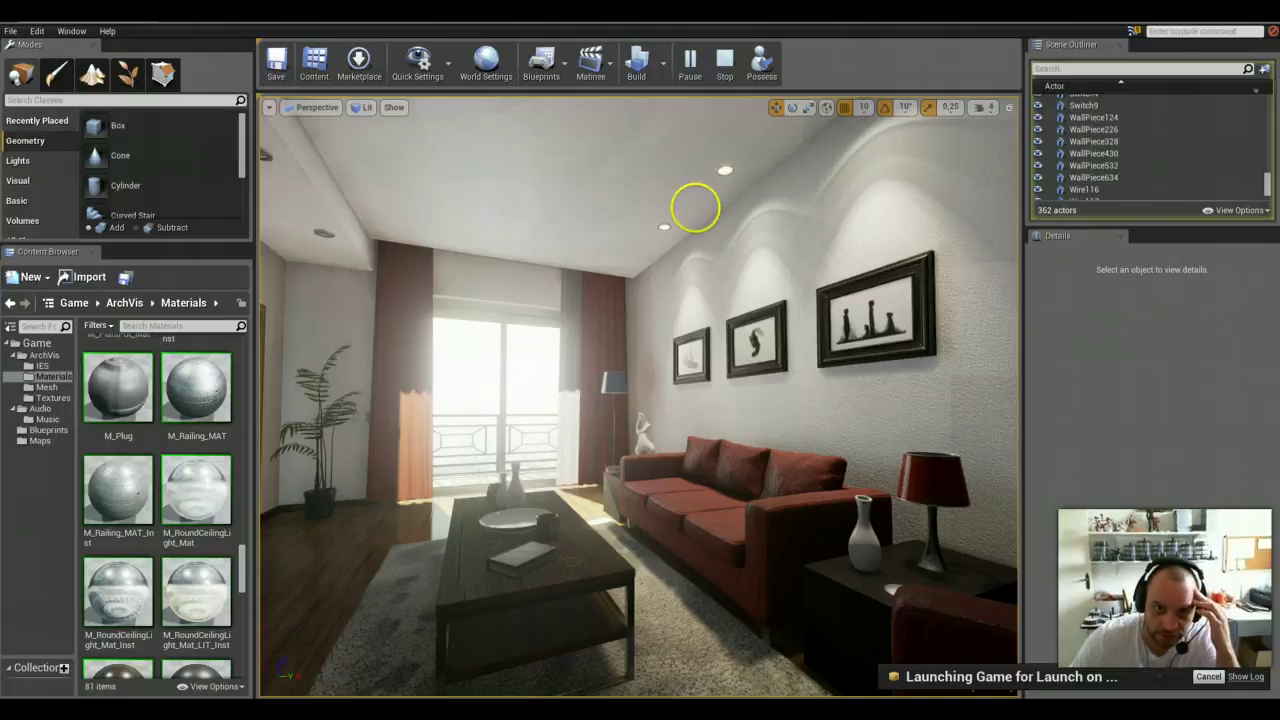
Stop the running play session and look around the living room in the level editor.
{"action": "left_click", "coordinate": [724, 68]}
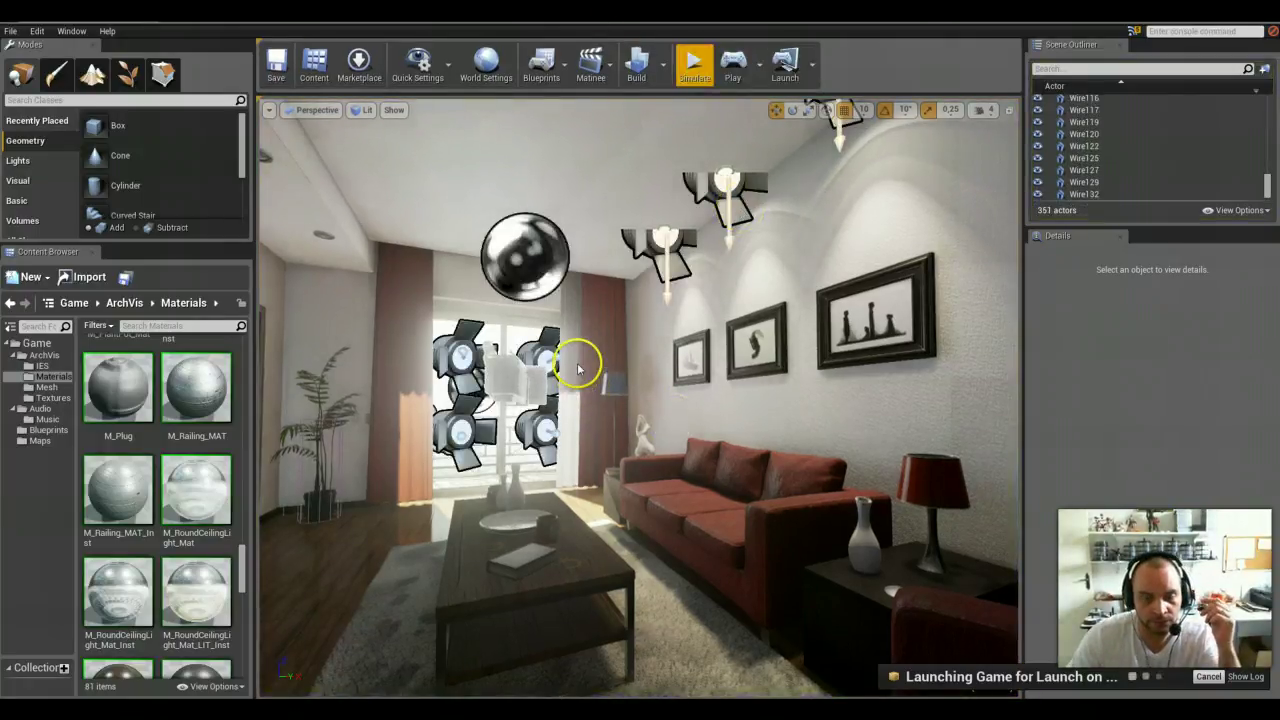
{"action": "right_click_drag", "start_coordinate": [571, 364], "coordinate": [549, 361]}
{"action": "left_click_drag", "start_coordinate": [546, 362], "coordinate": [523, 363]}
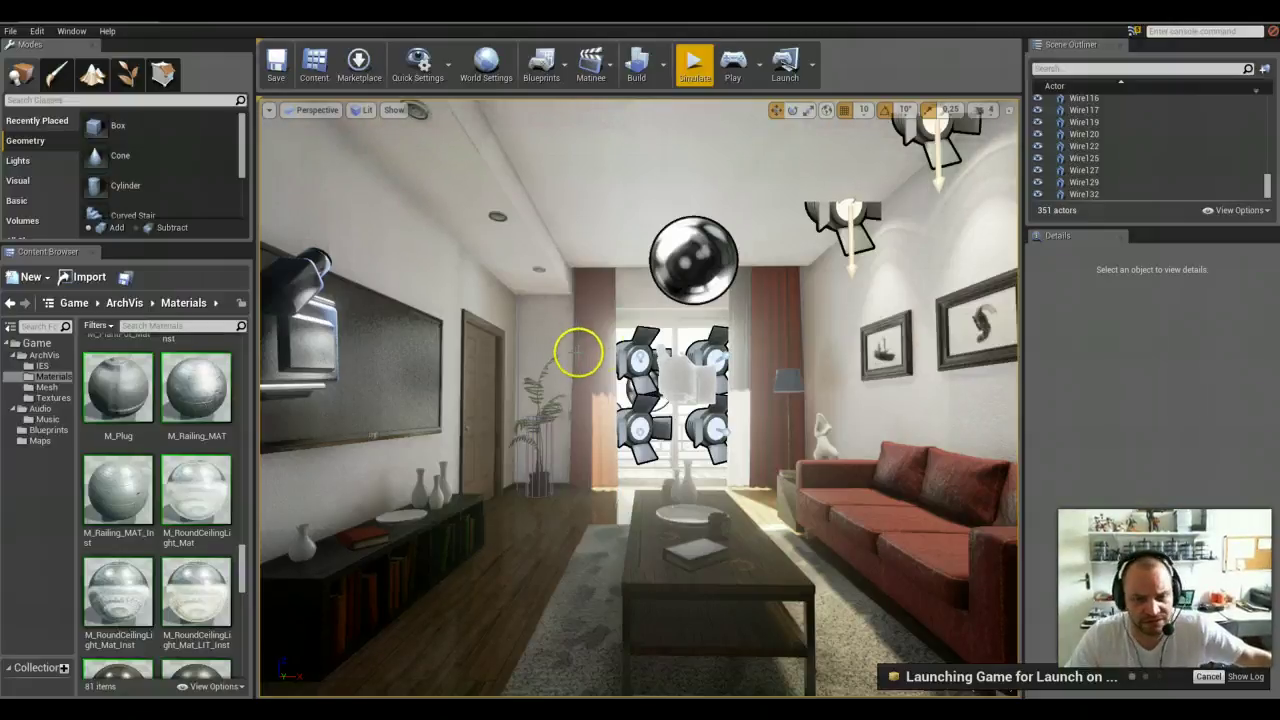
{"action": "mouse_move", "coordinate": [616, 347]}
{"action": "left_mouse_down"}
{"action": "mouse_move", "coordinate": [557, 357]}
{"action": "mouse_move", "coordinate": [597, 357]}
{"action": "left_mouse_up"}
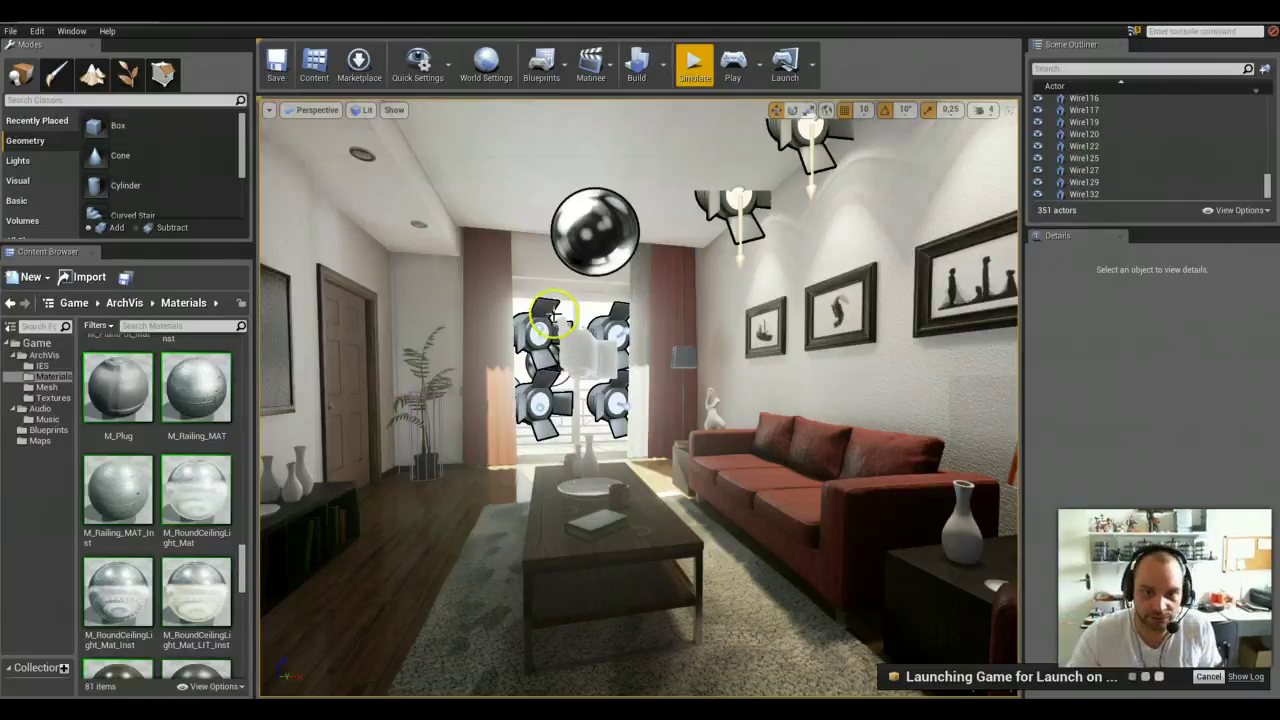
Select the box reflection capture, a ceiling spotlight, the sliding doors and the floor piece in turn to inspect their properties.
{"action": "left_click", "coordinate": [591, 231]}
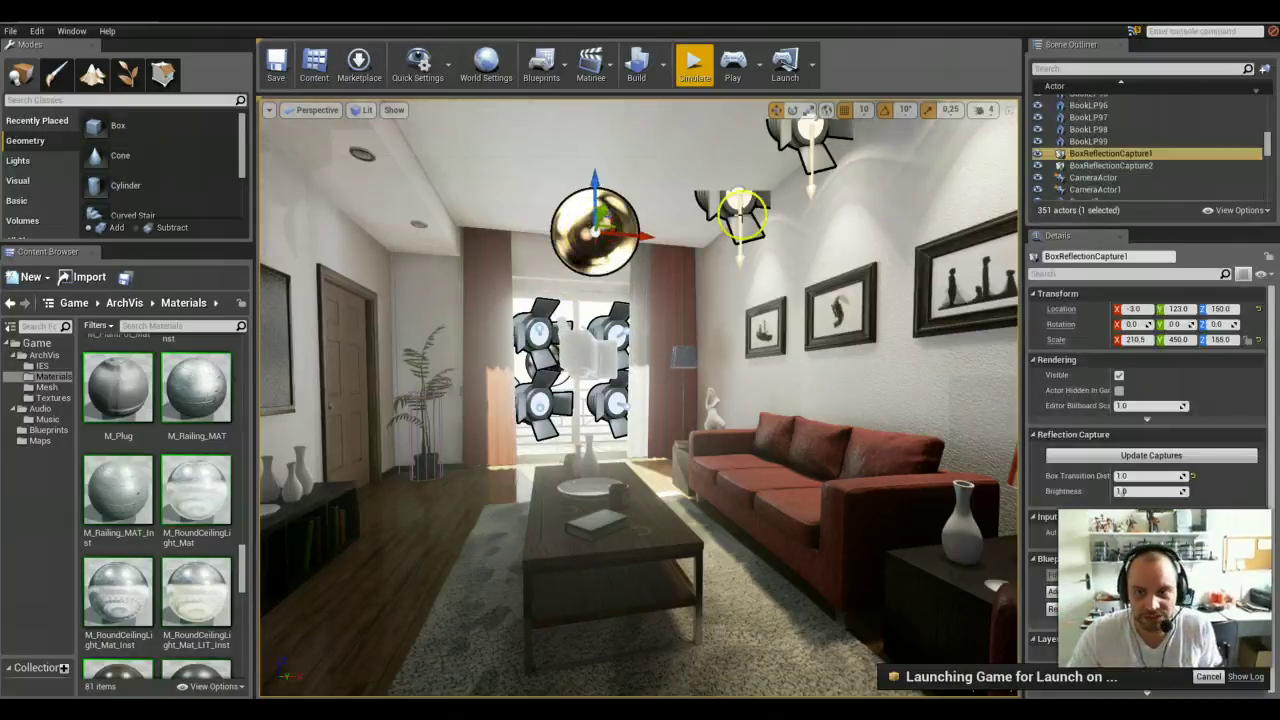
{"action": "left_click", "coordinate": [736, 208]}
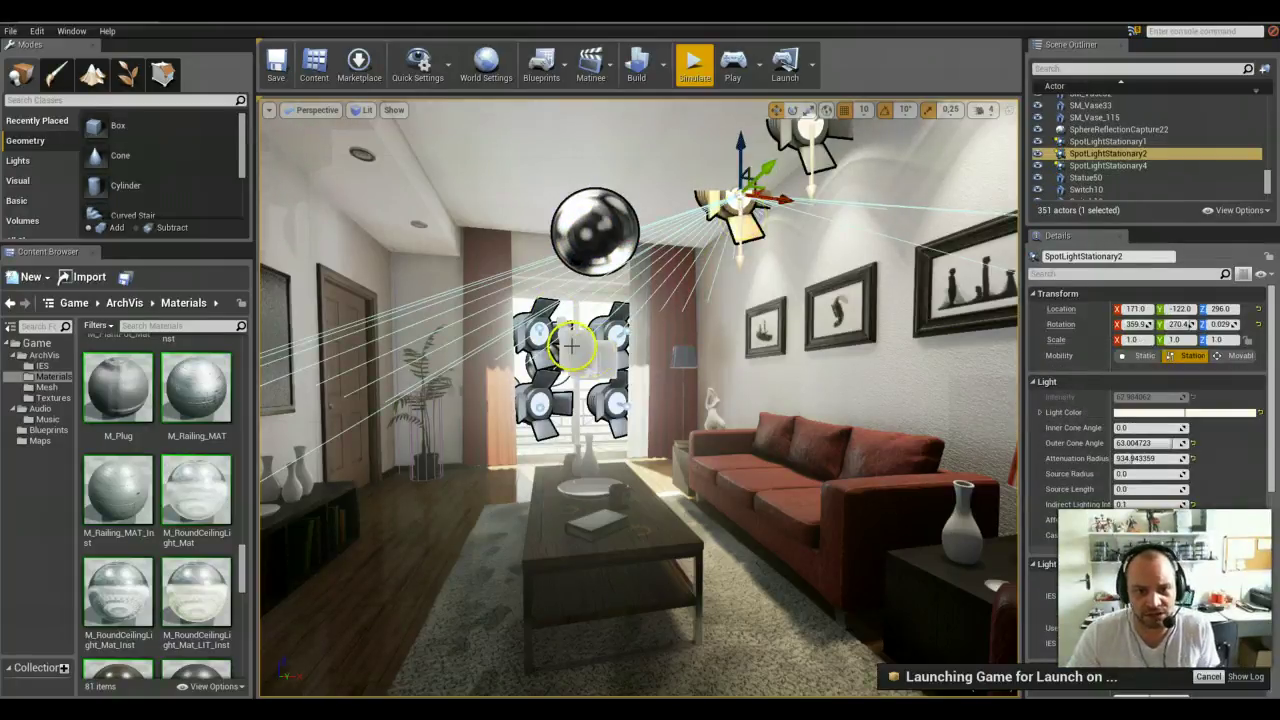
{"action": "left_click", "coordinate": [562, 385]}
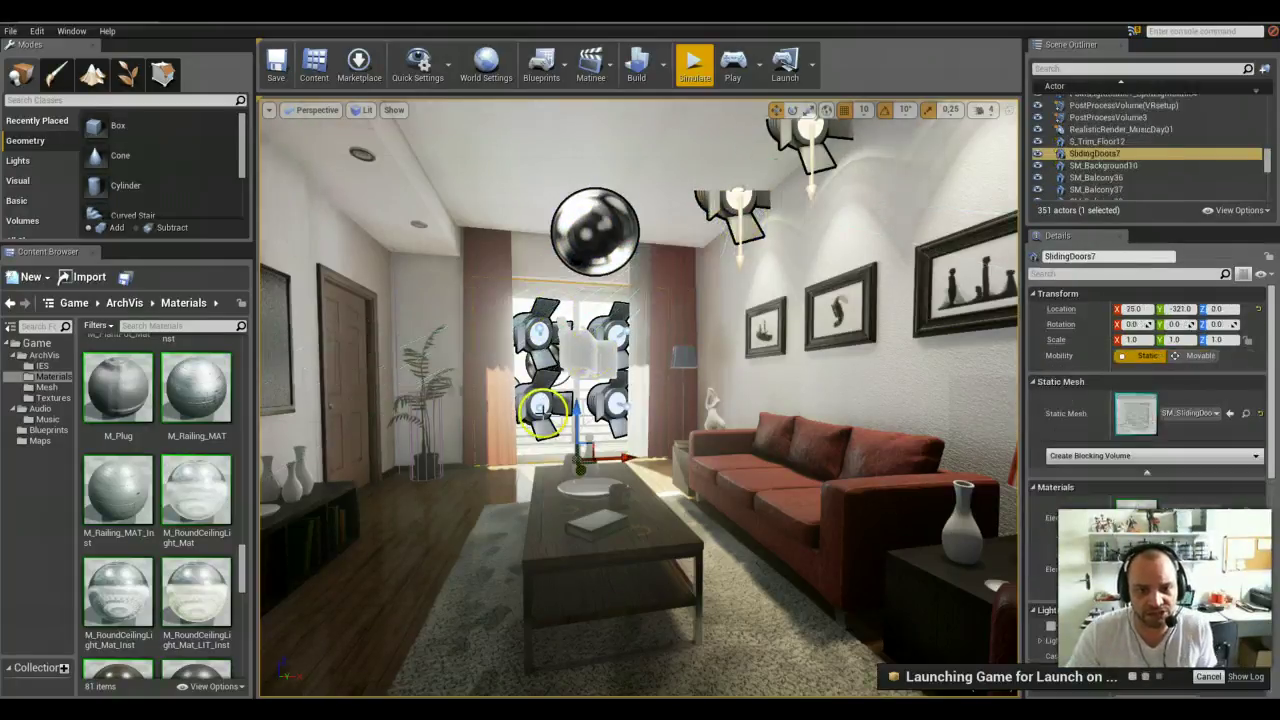
{"action": "left_click", "coordinate": [425, 541]}
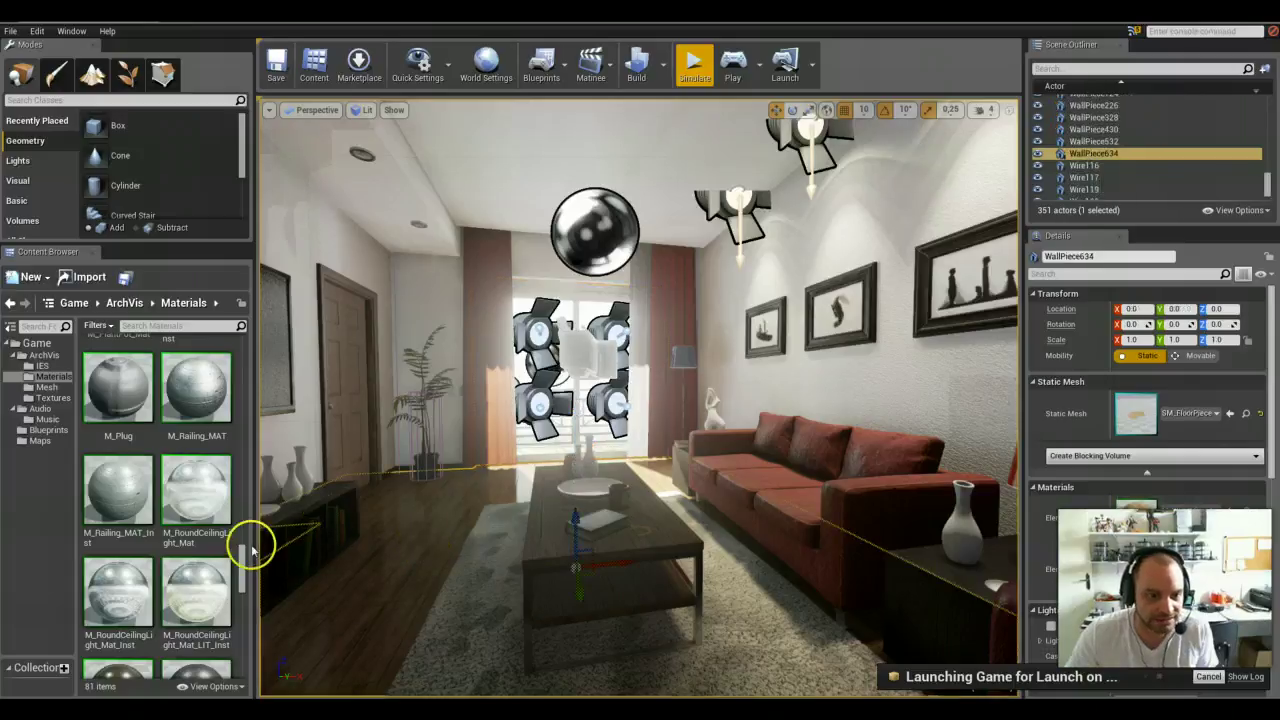
Open the M_Door_MAT_Inst material instance, examine its preview sphere from different distances and angles, and close it.
{"action": "left_click_drag", "start_coordinate": [243, 557], "coordinate": [244, 442]}
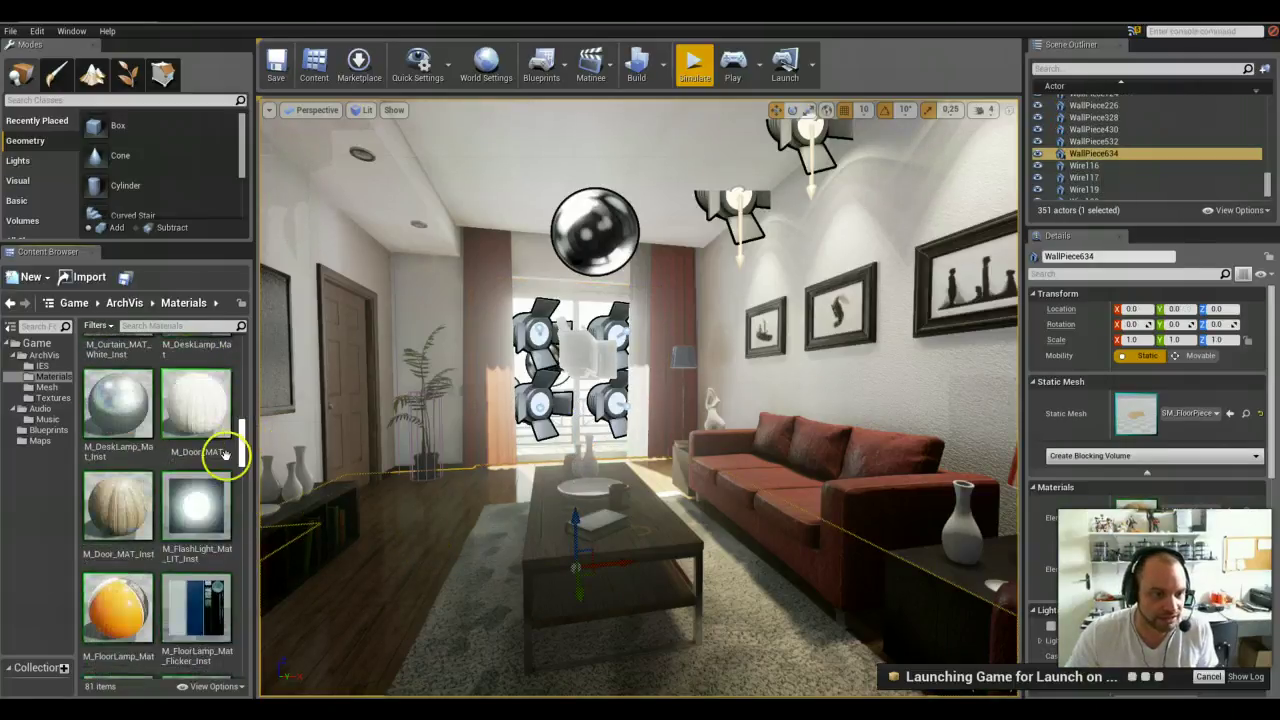
{"action": "double_click", "coordinate": [119, 500]}
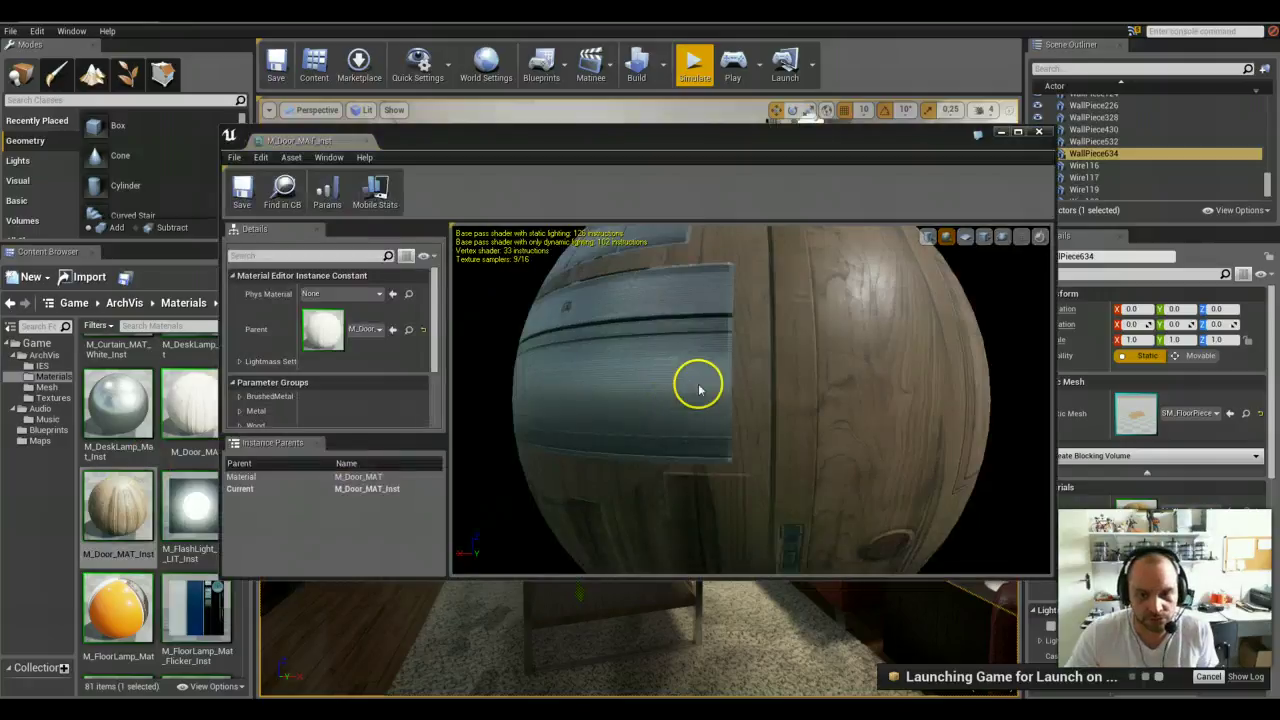
{"action": "scroll", "coordinate": [698, 388], "scroll_direction": "down", "scroll_amount": 5}
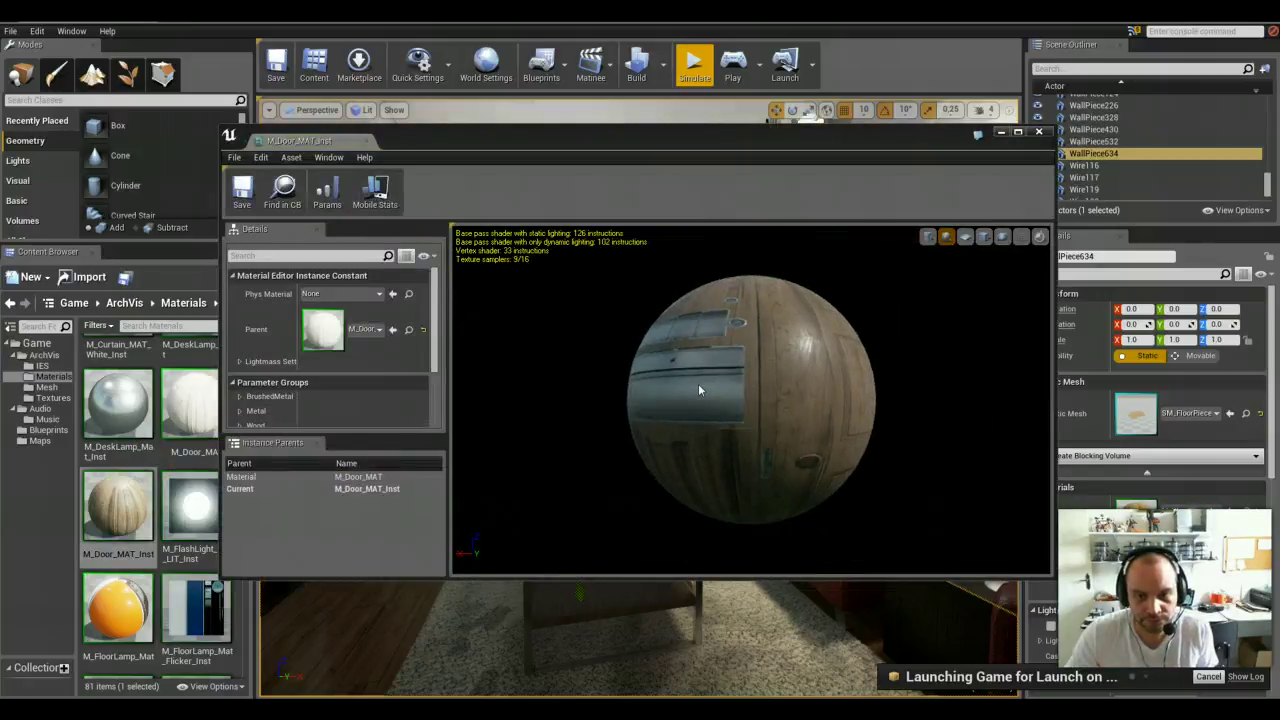
{"action": "scroll", "coordinate": [727, 379], "scroll_direction": "up", "scroll_amount": 5}
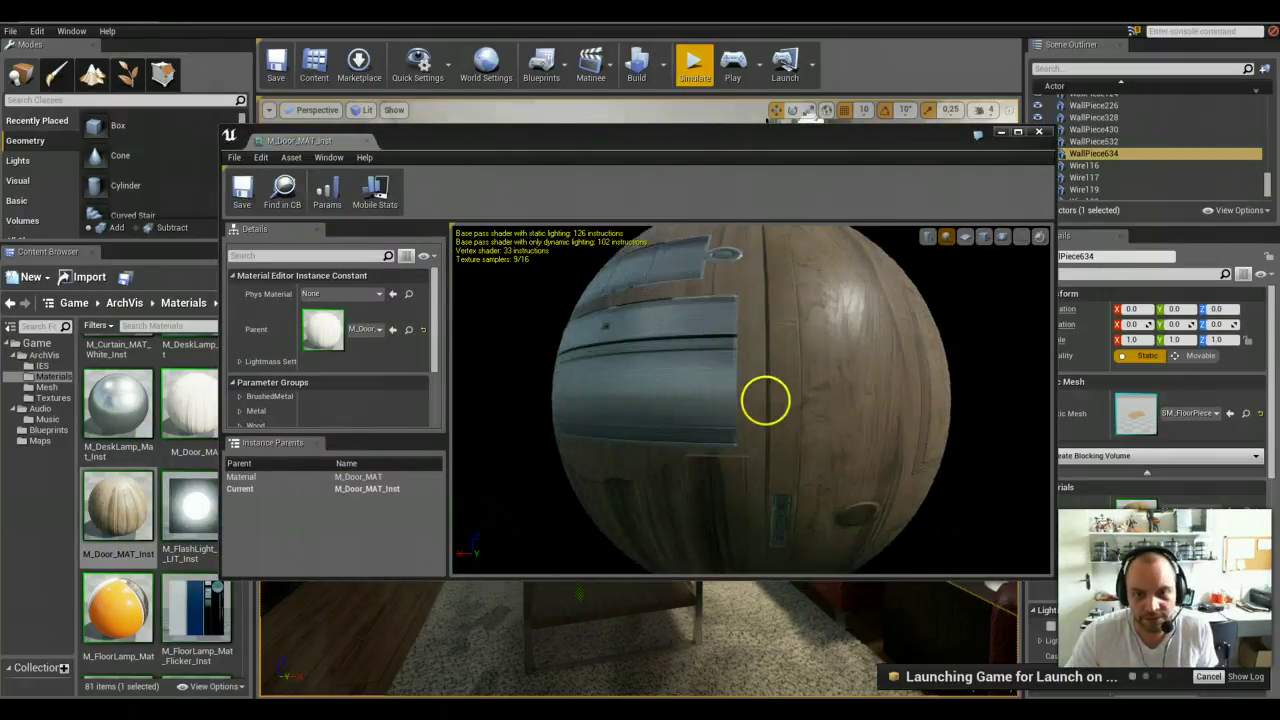
{"action": "left_click_drag", "start_coordinate": [767, 404], "coordinate": [750, 377]}
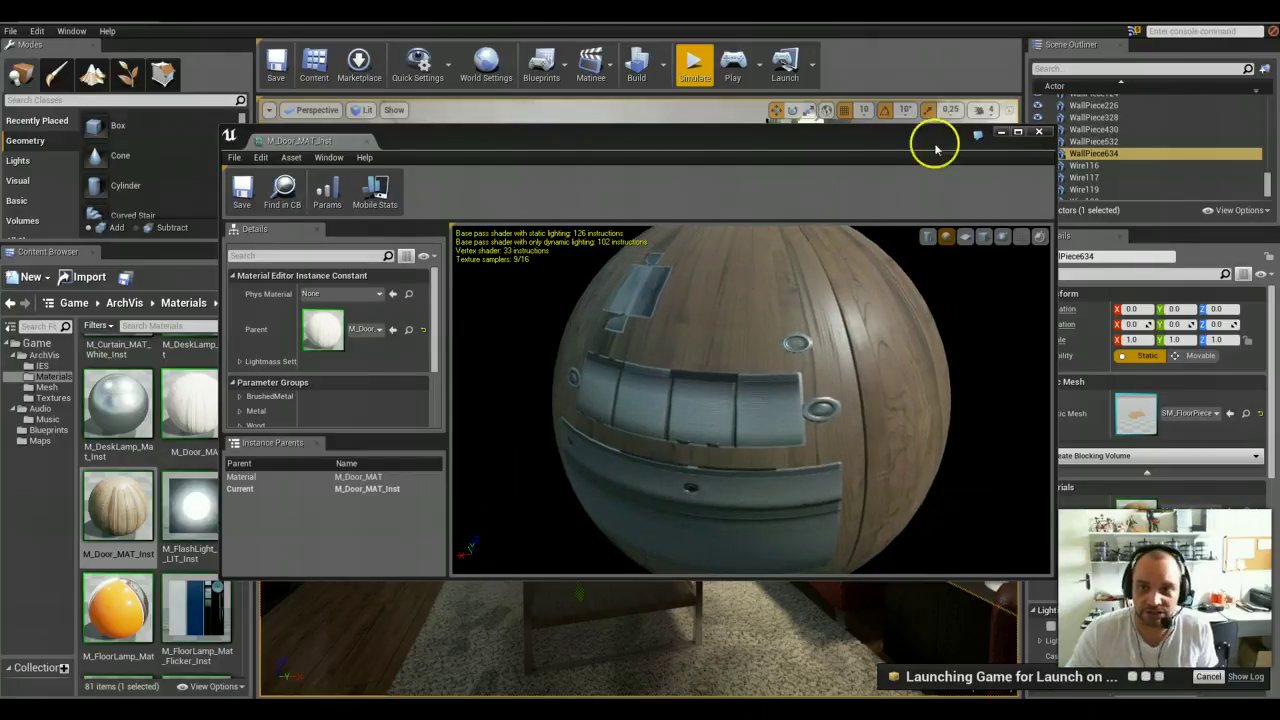
{"action": "left_click", "coordinate": [1043, 133]}
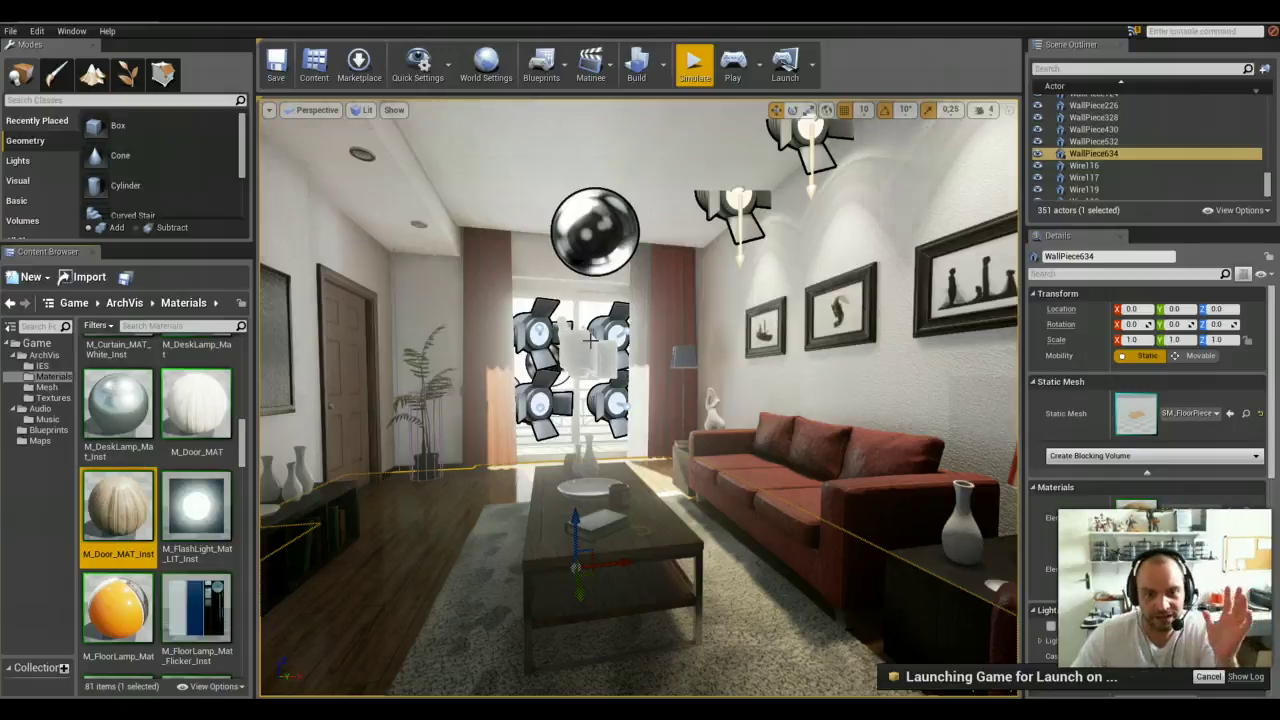
Walk through the launched RealisticRendering game from the hallway door across the living room to the balcony doors.
{"action": "right_click_drag", "start_coordinate": [557, 304], "coordinate": [503, 294]}
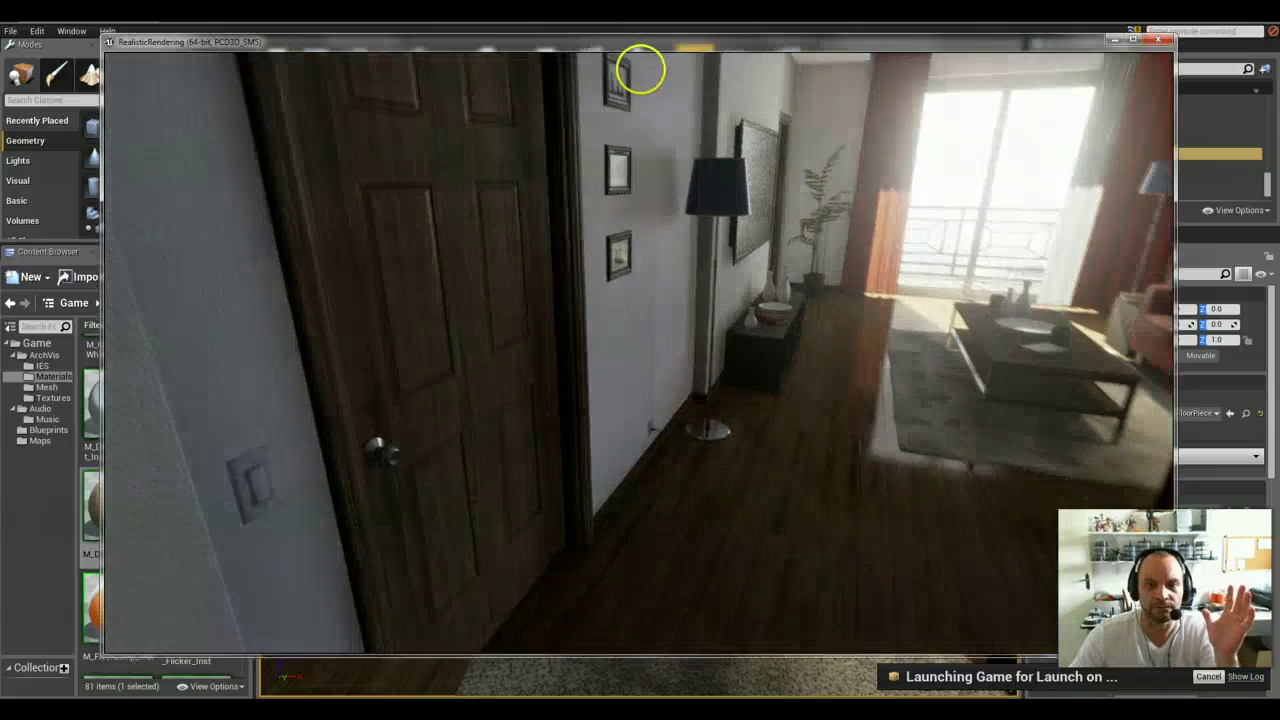
{"action": "right_click_drag", "start_coordinate": [640, 70], "coordinate": [738, 63]}
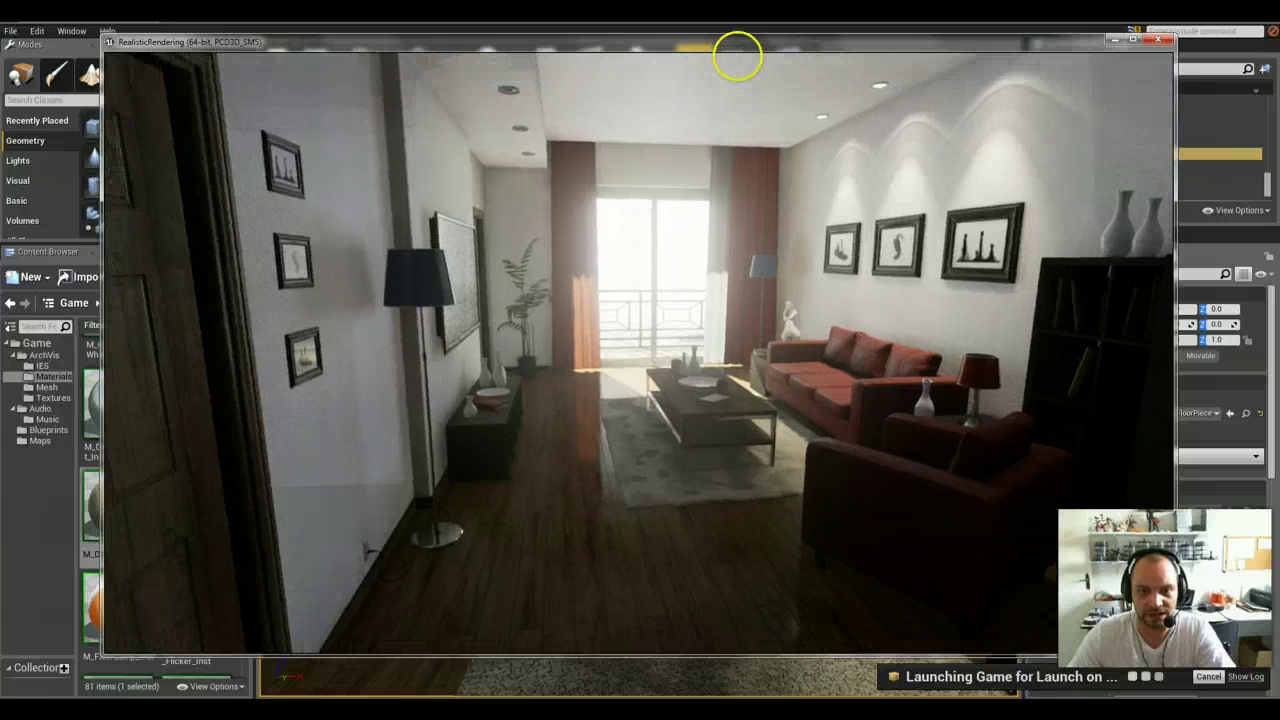
{"action": "key", "text": "w"}
{"action": "key", "text": "w"}
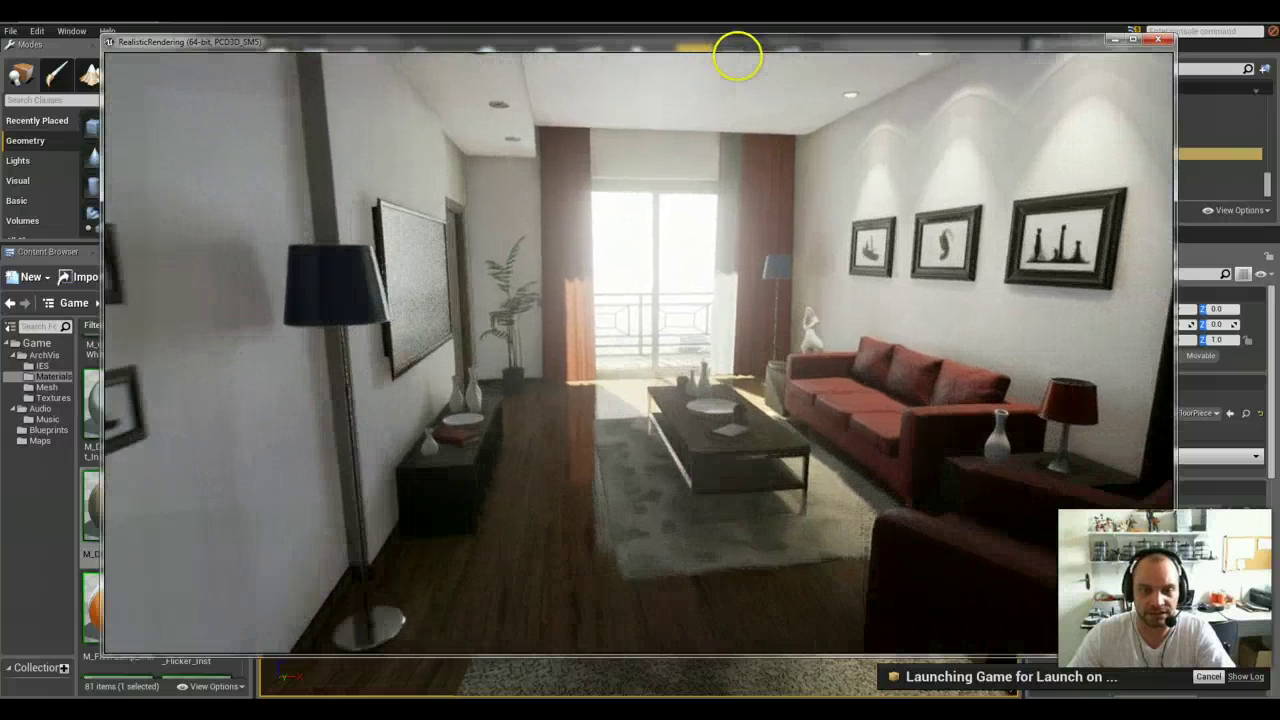
{"action": "key", "text": "w"}
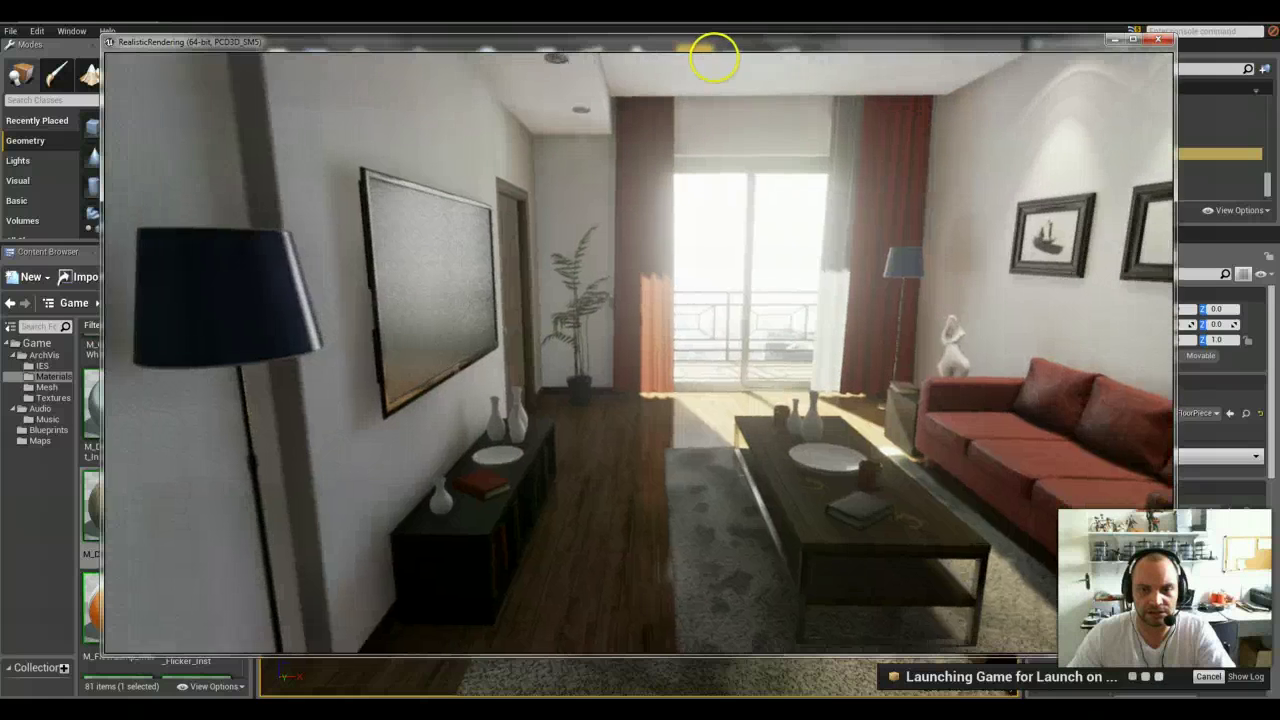
{"action": "key", "text": "w"}
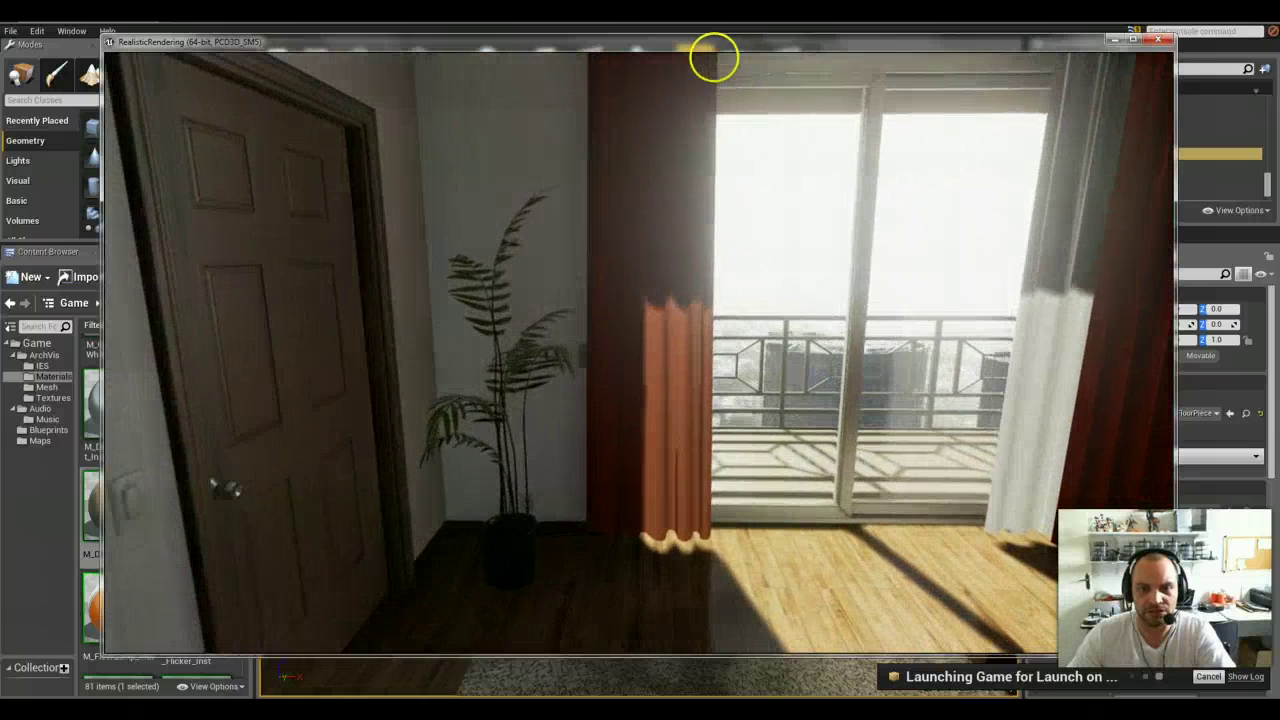
Examine the corner with the floor lamp, statue and red sofa beside the balcony doors up close.
{"action": "right_click_drag", "start_coordinate": [714, 57], "coordinate": [842, 65]}
{"action": "right_click_drag", "start_coordinate": [985, 53], "coordinate": [960, 148]}
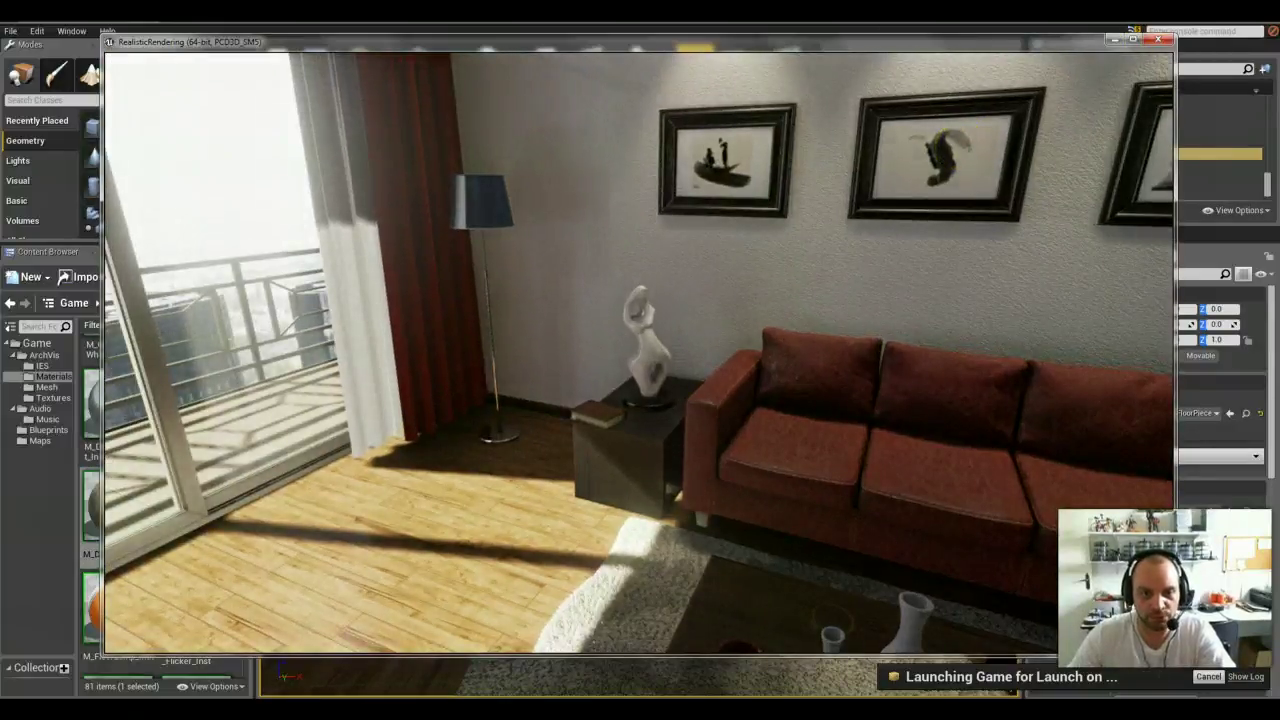
{"action": "right_click_drag", "start_coordinate": [953, 152], "coordinate": [925, 170]}
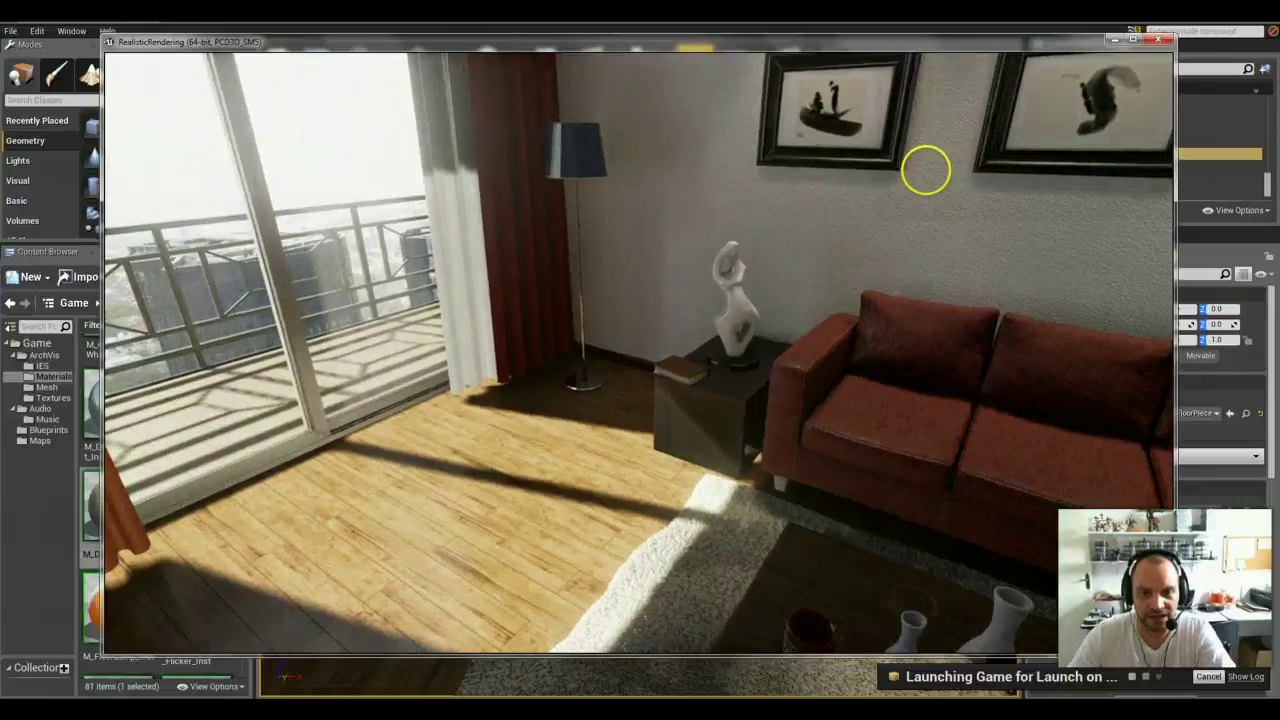
{"action": "key", "text": "w"}
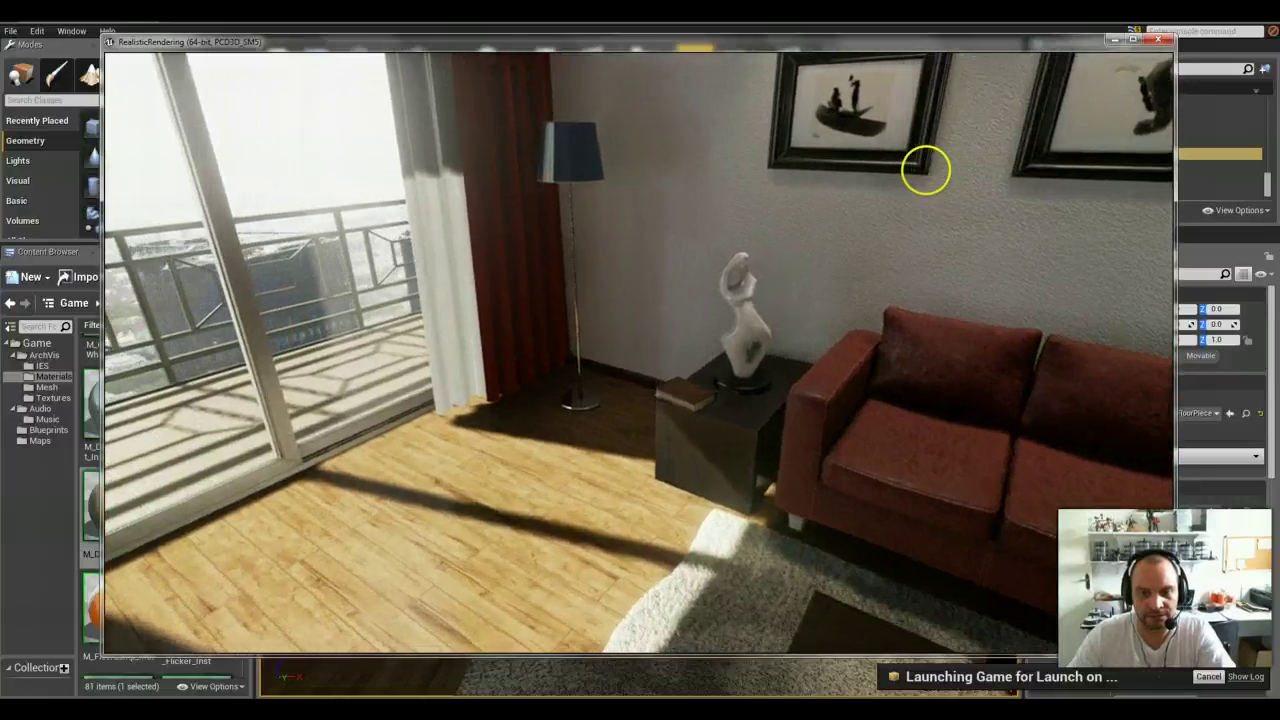
{"action": "key", "text": "w"}
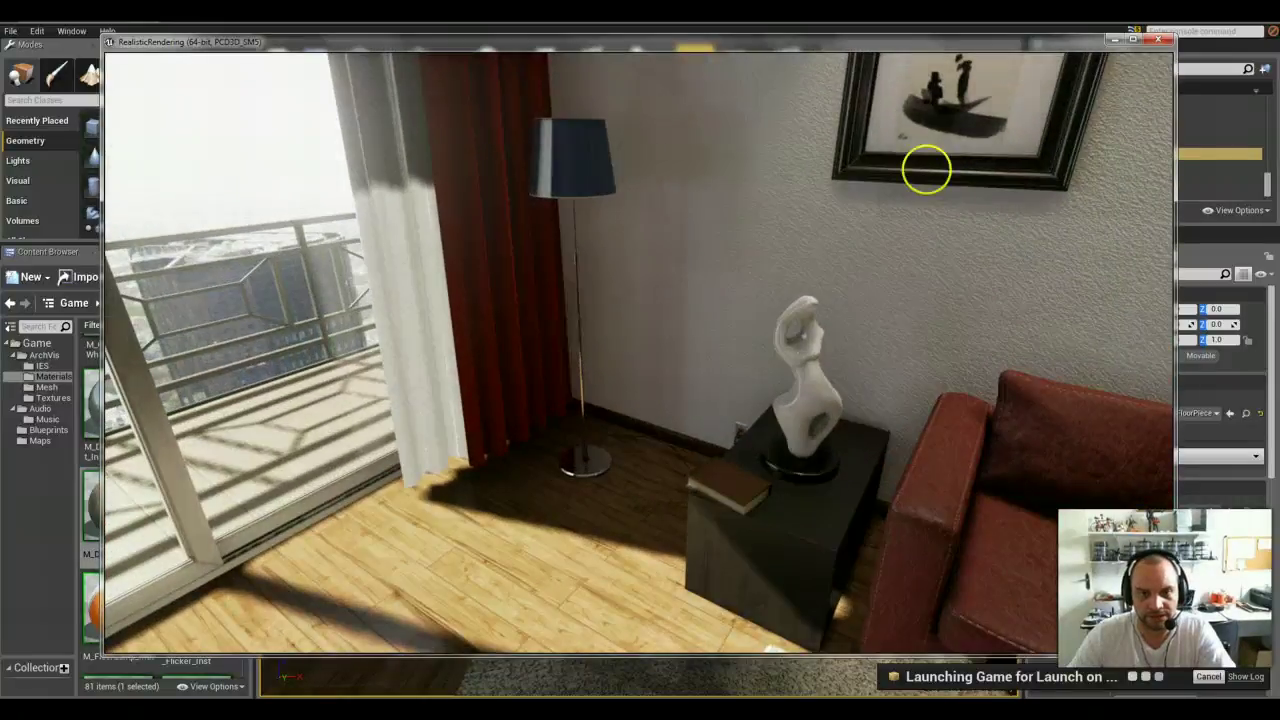
Turn around the room to examine the armchair and bookshelves, the wall-mounted TV and the low cabinet beneath it.
{"action": "right_click_drag", "start_coordinate": [925, 170], "coordinate": [1102, 148]}
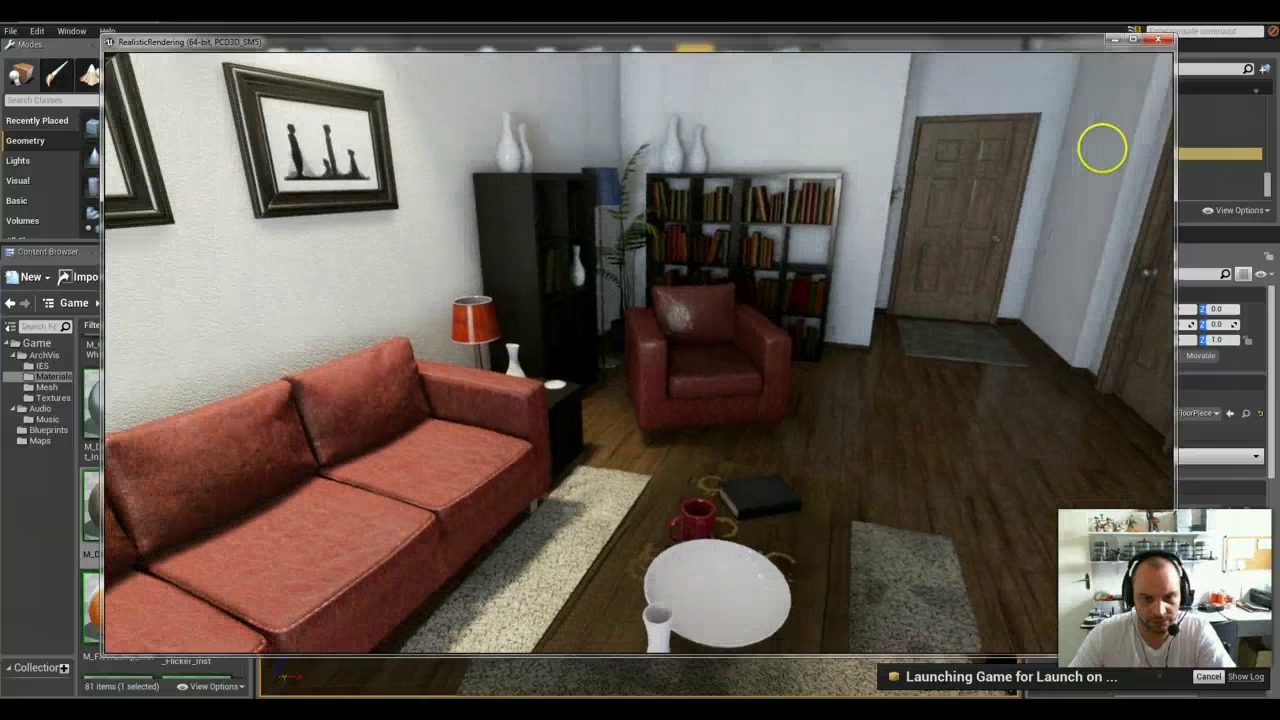
{"action": "key", "text": "w"}
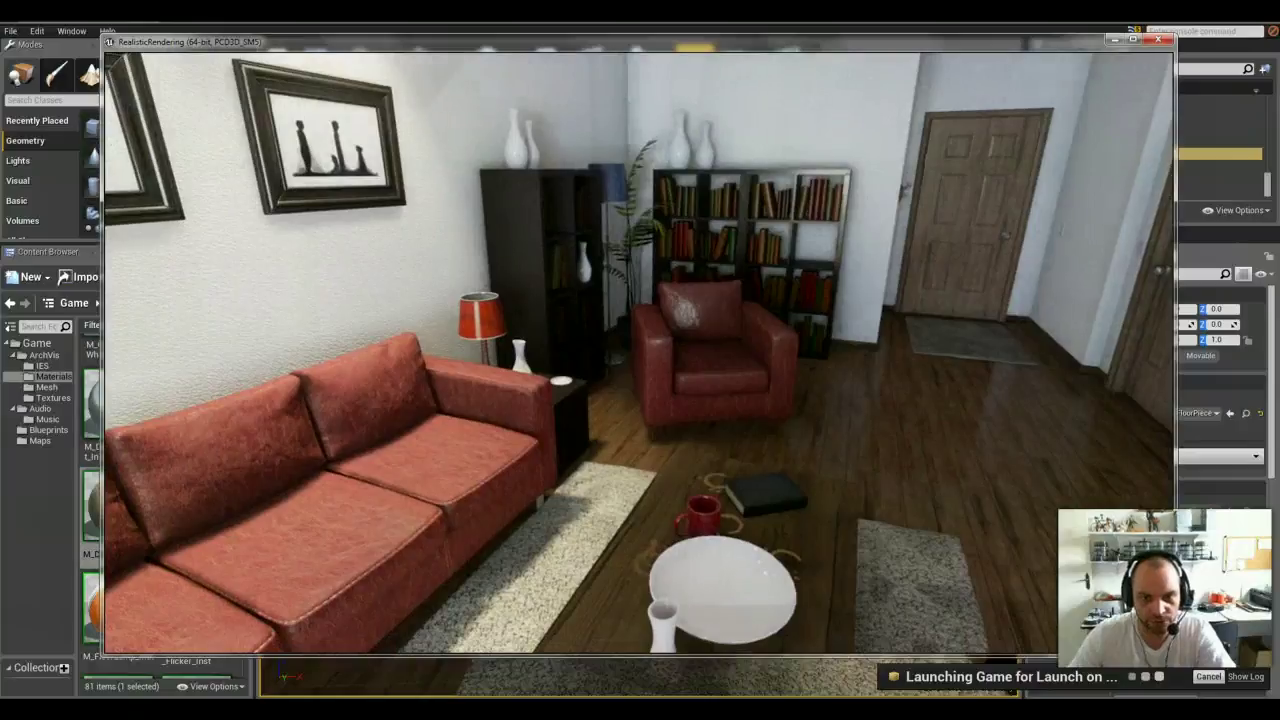
{"action": "right_click_drag", "start_coordinate": [1127, 150], "coordinate": [1168, 122]}
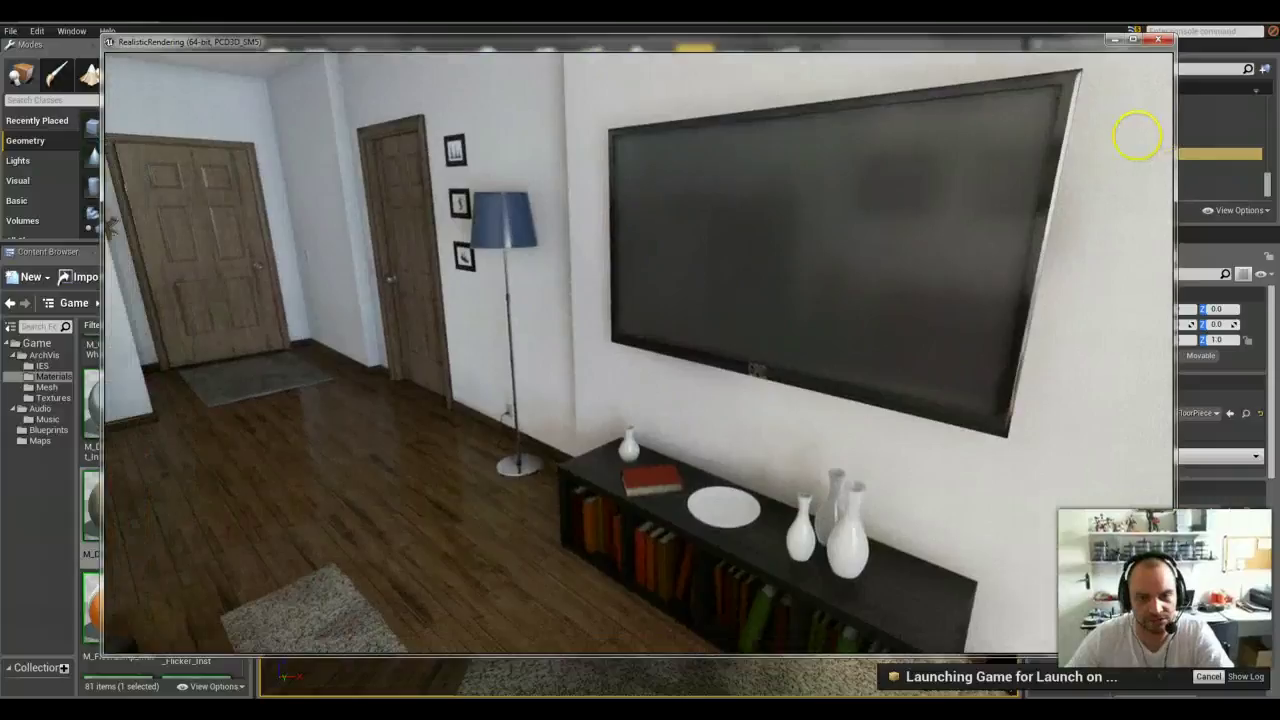
{"action": "right_click_drag", "start_coordinate": [1137, 137], "coordinate": [1125, 137]}
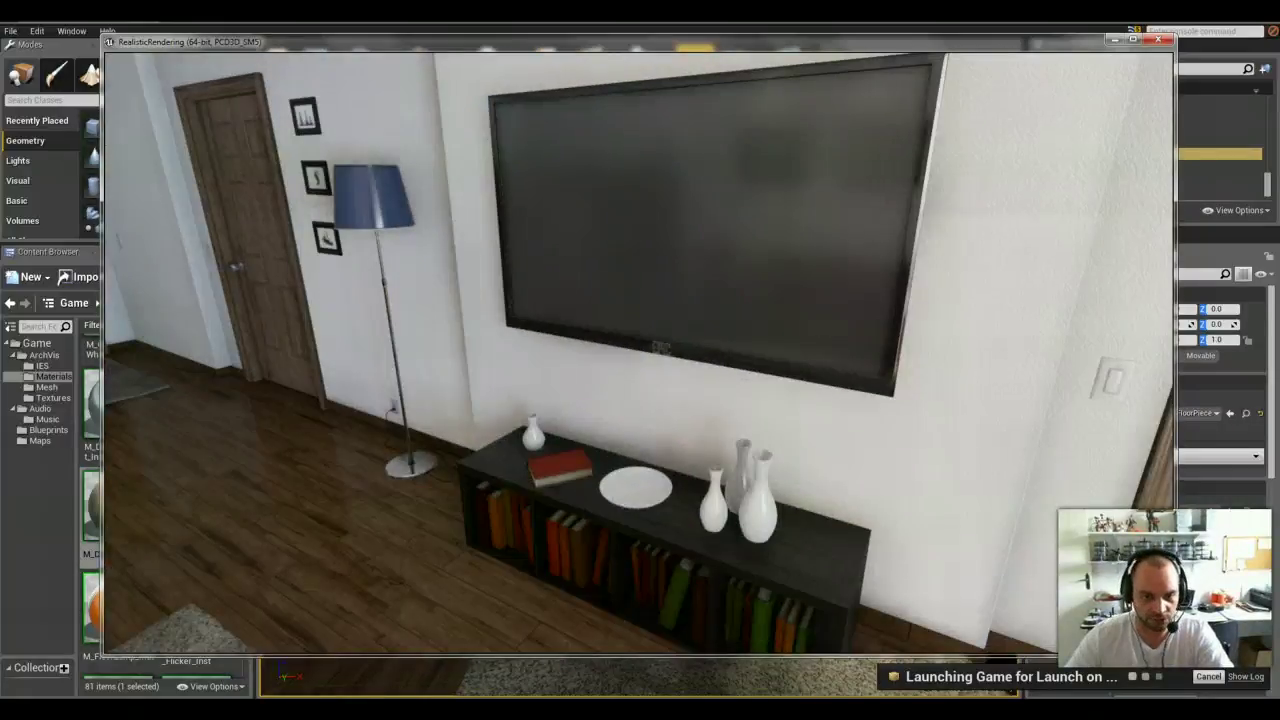
{"action": "right_click_drag", "start_coordinate": [1068, 147], "coordinate": [815, 99]}
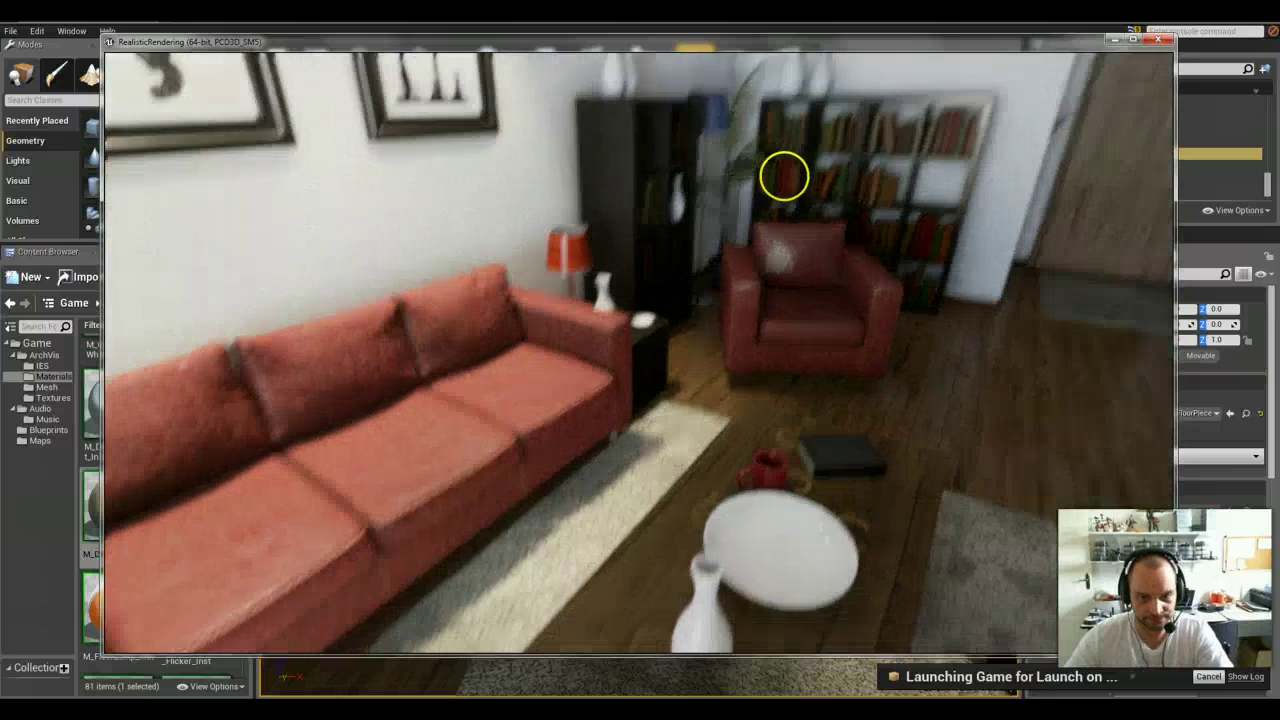
Approach the balcony doors and examine the railing and the city view outside.
{"action": "right_click_drag", "start_coordinate": [784, 177], "coordinate": [370, 134]}
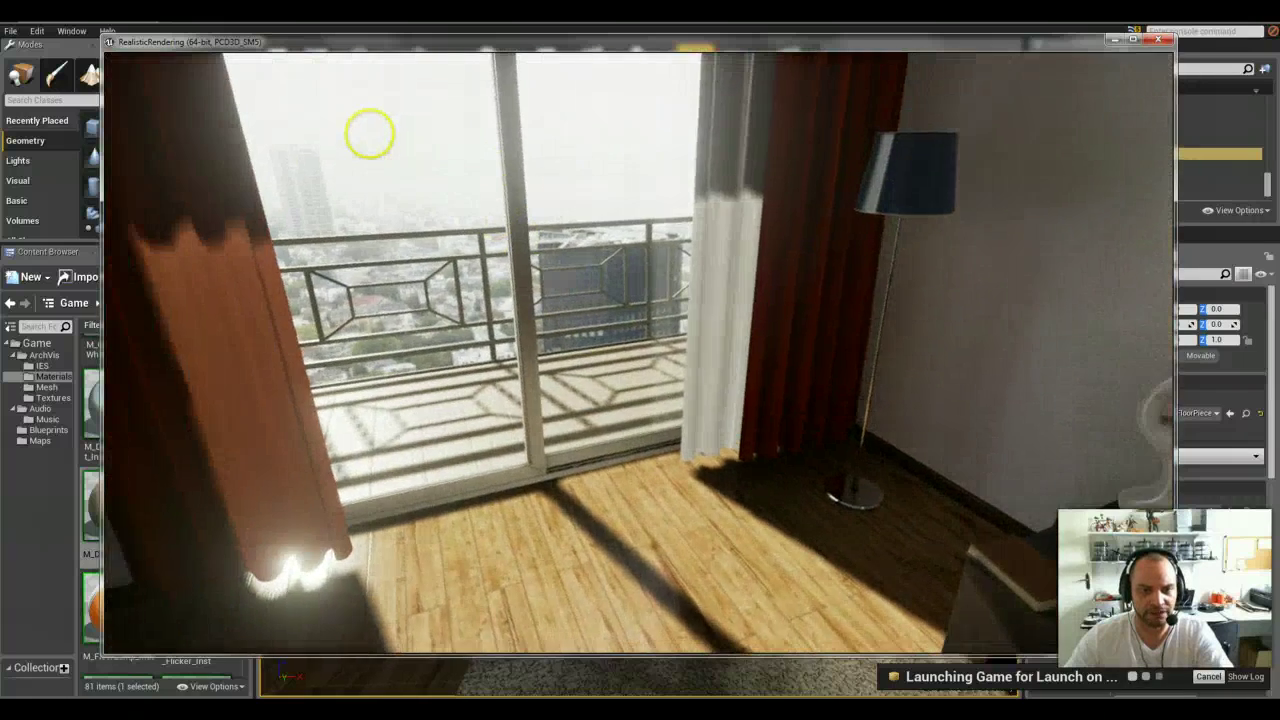
{"action": "key", "text": "w"}
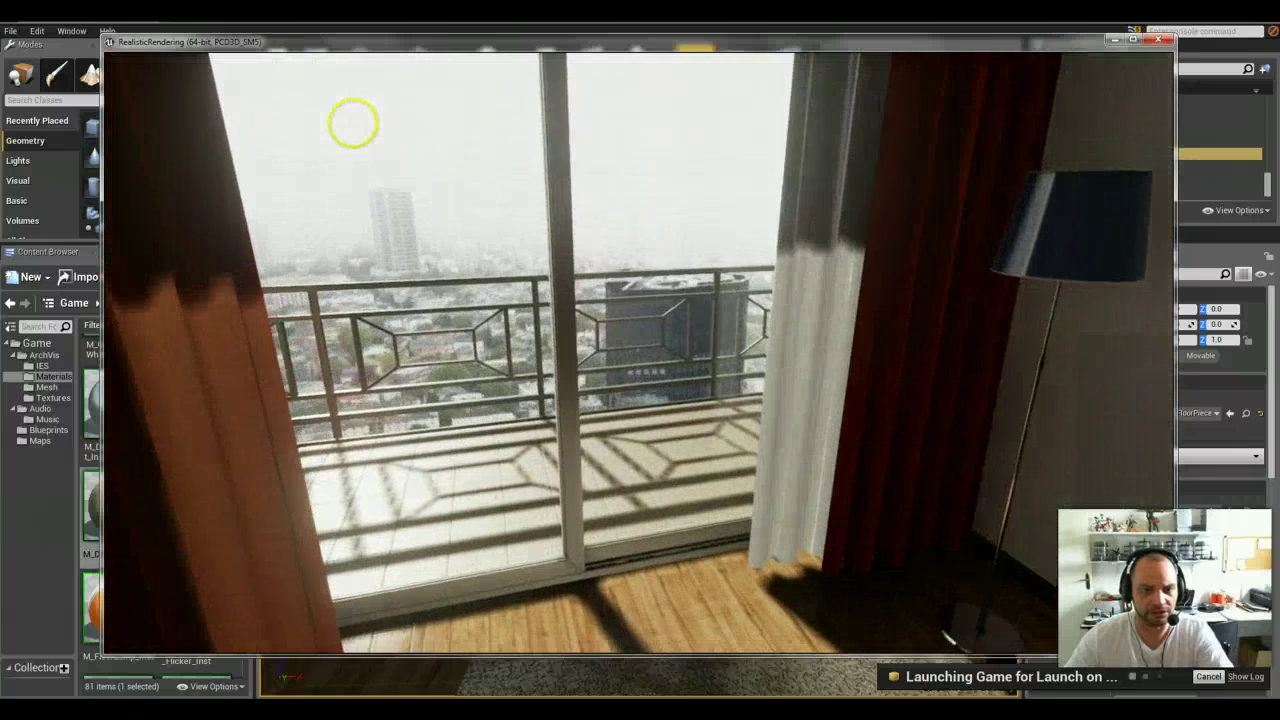
{"action": "right_click_drag", "start_coordinate": [353, 123], "coordinate": [287, 73]}
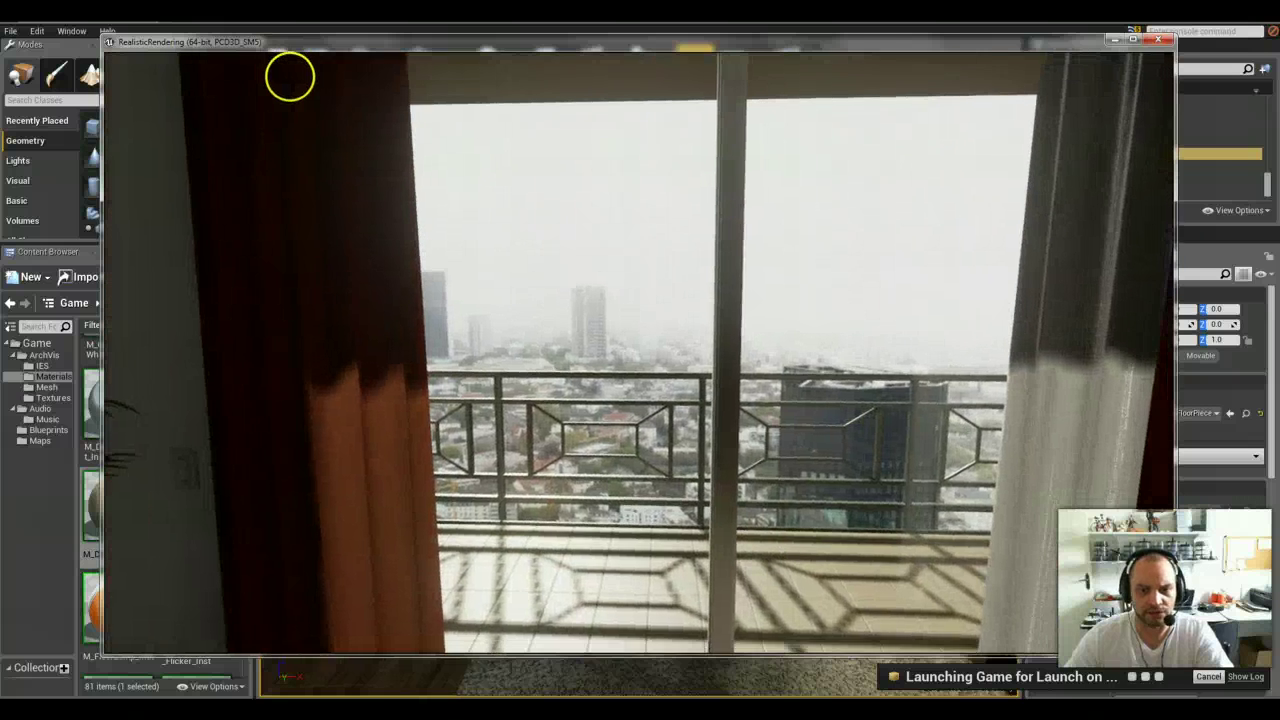
{"action": "key", "text": "w"}
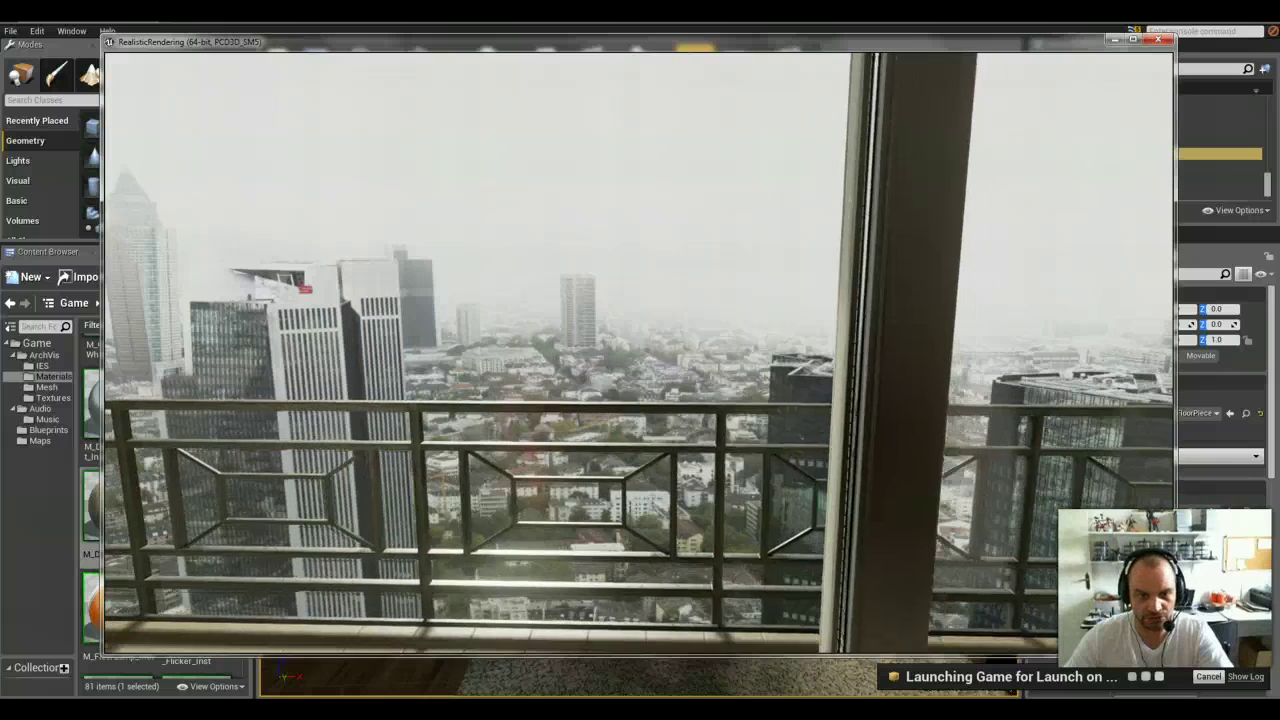
Back away from the balcony doors, look over the coffee table, and return to the level editor's view of the living room.
{"action": "key", "text": "s"}
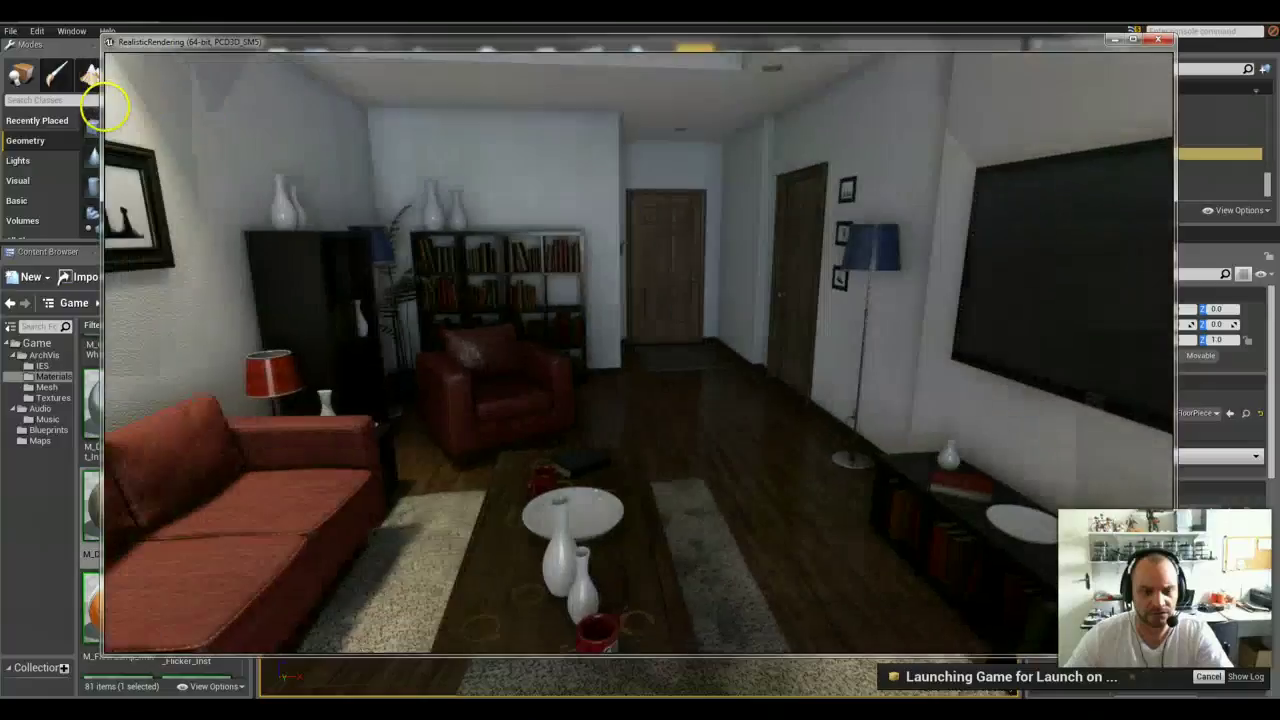
{"action": "right_click_drag", "start_coordinate": [104, 103], "coordinate": [104, 118]}
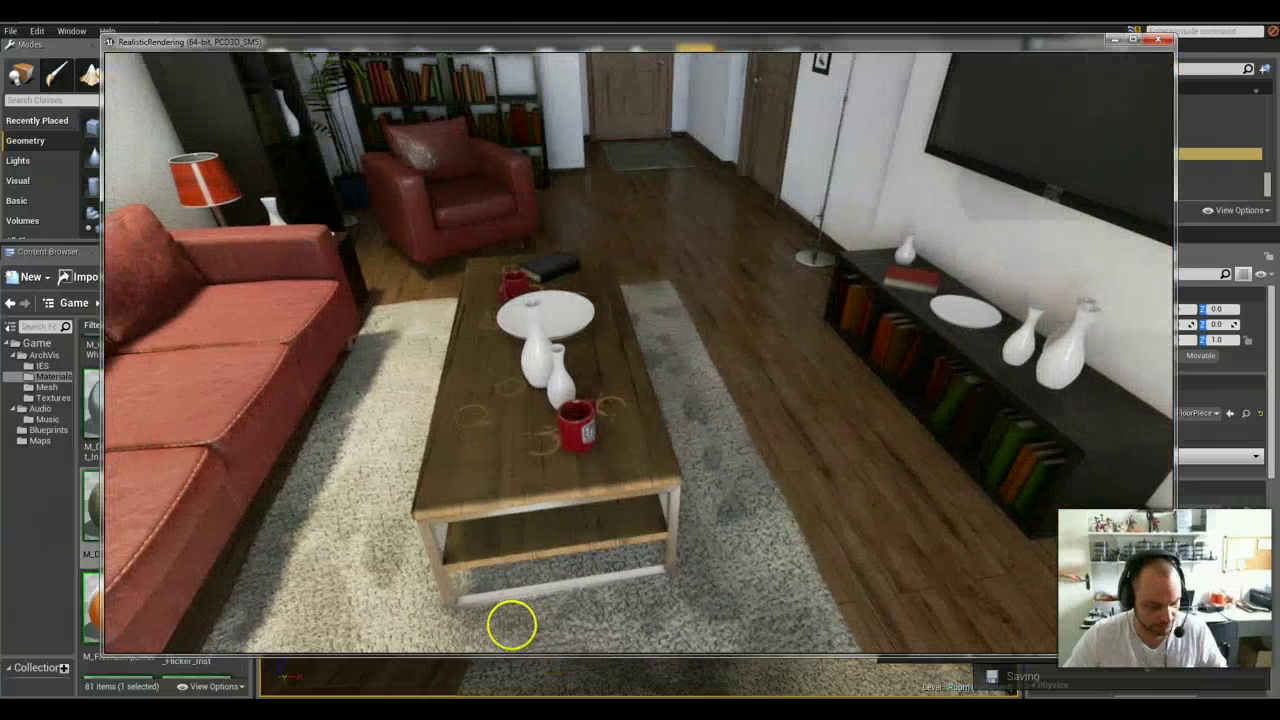
{"action": "key", "text": "alt+Tab"}
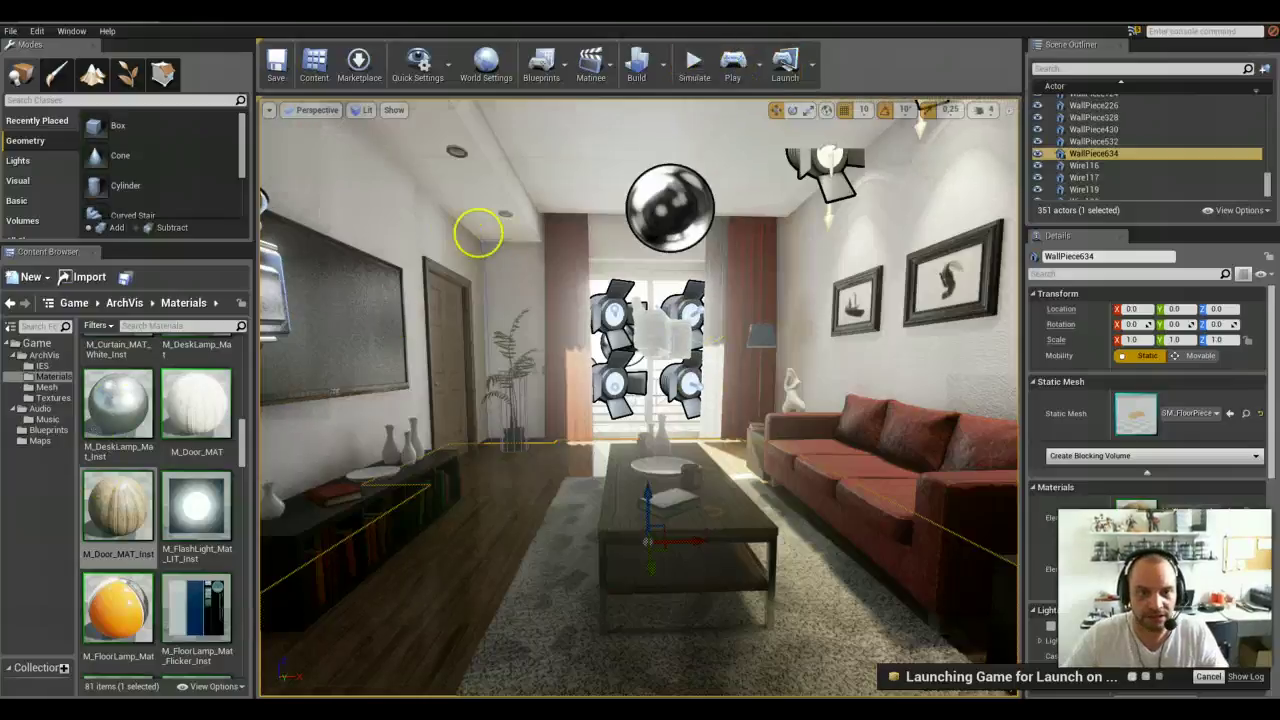
{"action": "right_click_drag", "start_coordinate": [458, 231], "coordinate": [456, 230]}
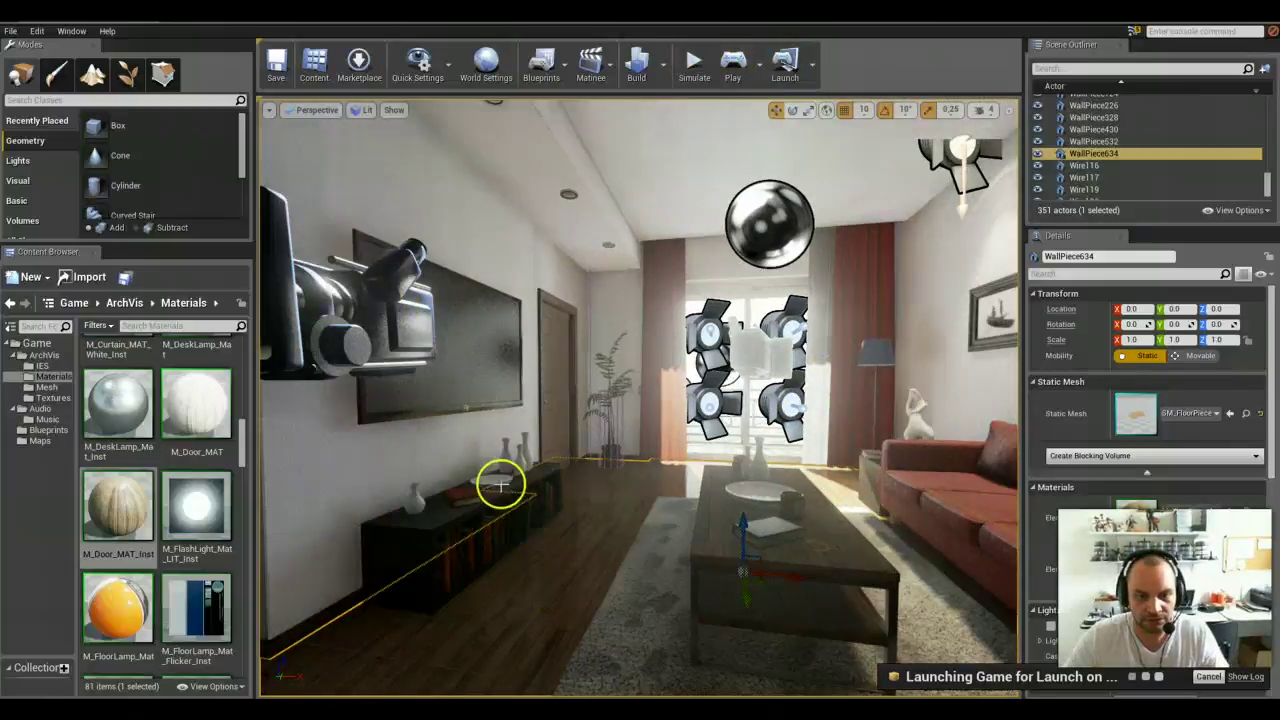
Select the book, vase, TV, coffee-table bowl, mug and vases one after another to inspect them as individual scene objects.
{"action": "left_click", "coordinate": [463, 494]}
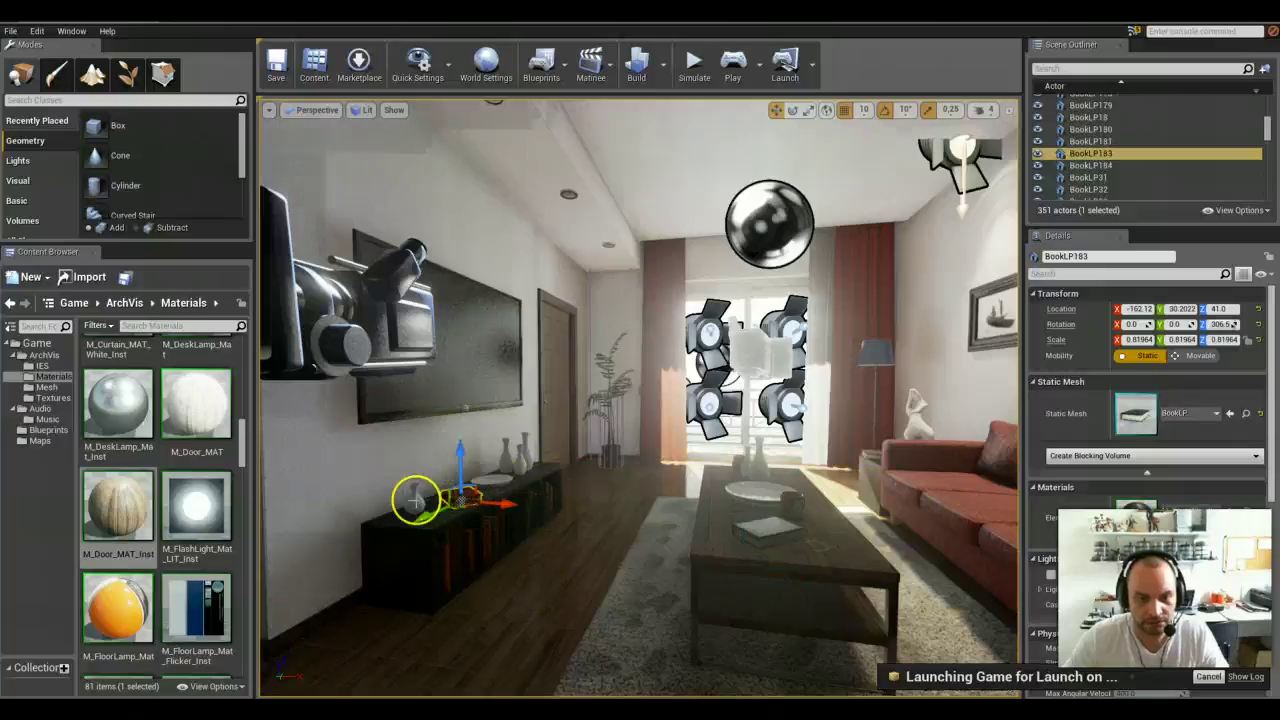
{"action": "left_click", "coordinate": [414, 500]}
{"action": "left_click_drag", "start_coordinate": [414, 500], "coordinate": [415, 500]}
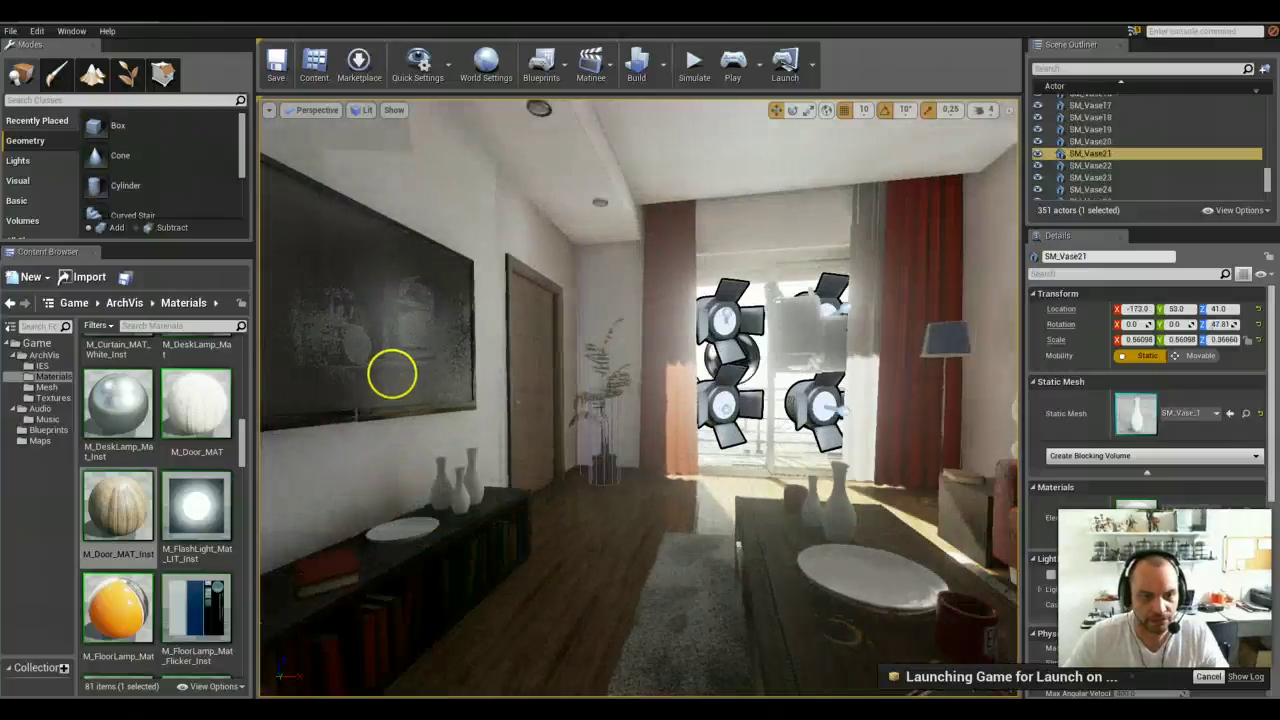
{"action": "left_click", "coordinate": [391, 372]}
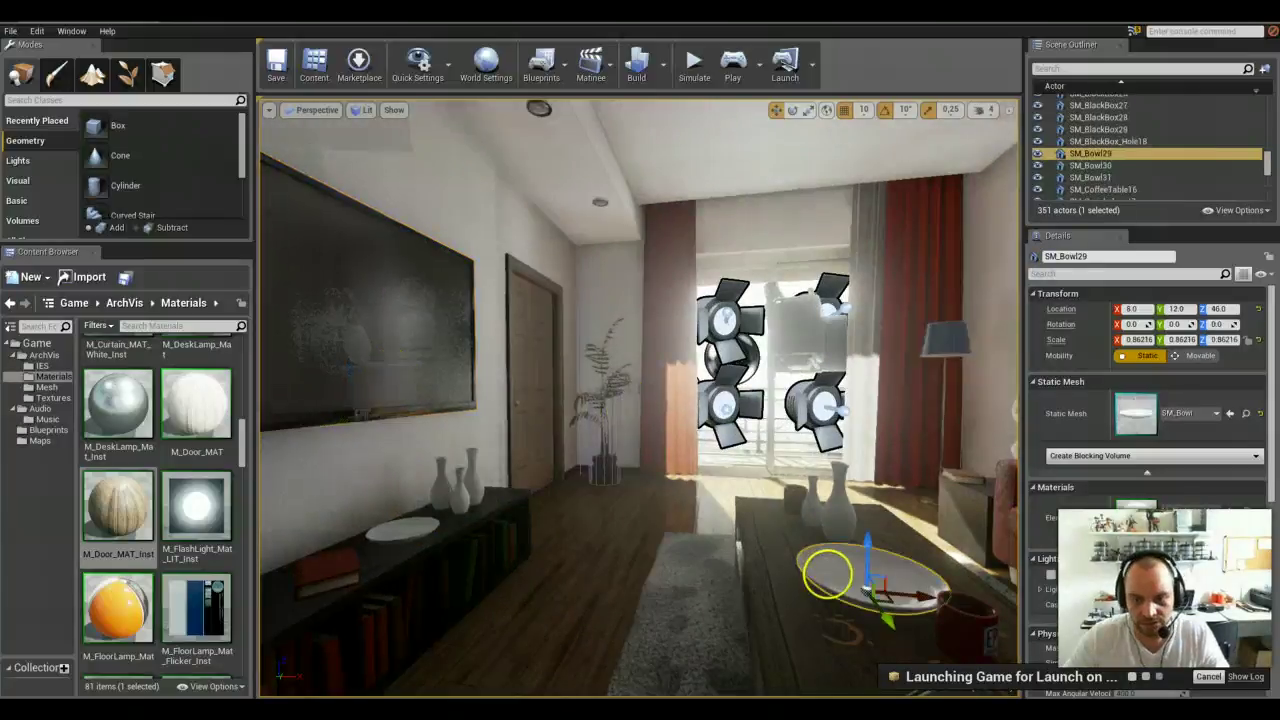
{"action": "left_click", "coordinate": [952, 620]}
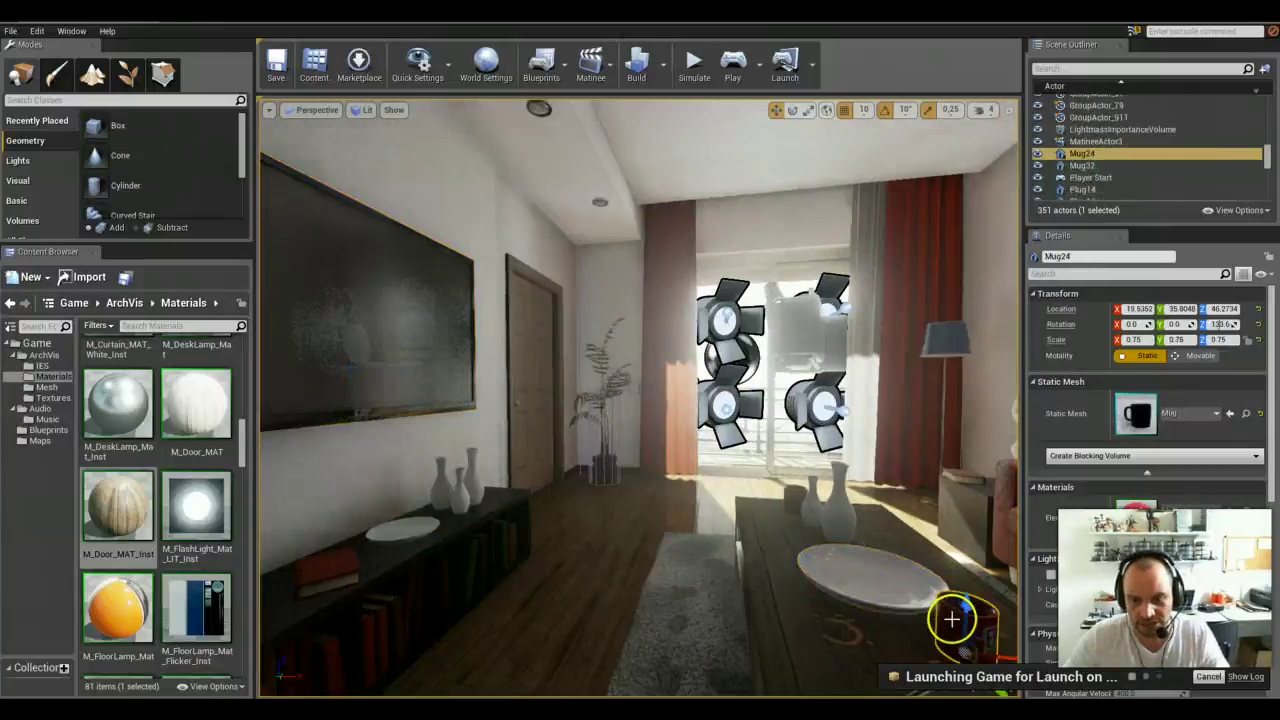
{"action": "left_click", "coordinate": [843, 508]}
{"action": "left_click", "coordinate": [810, 495]}
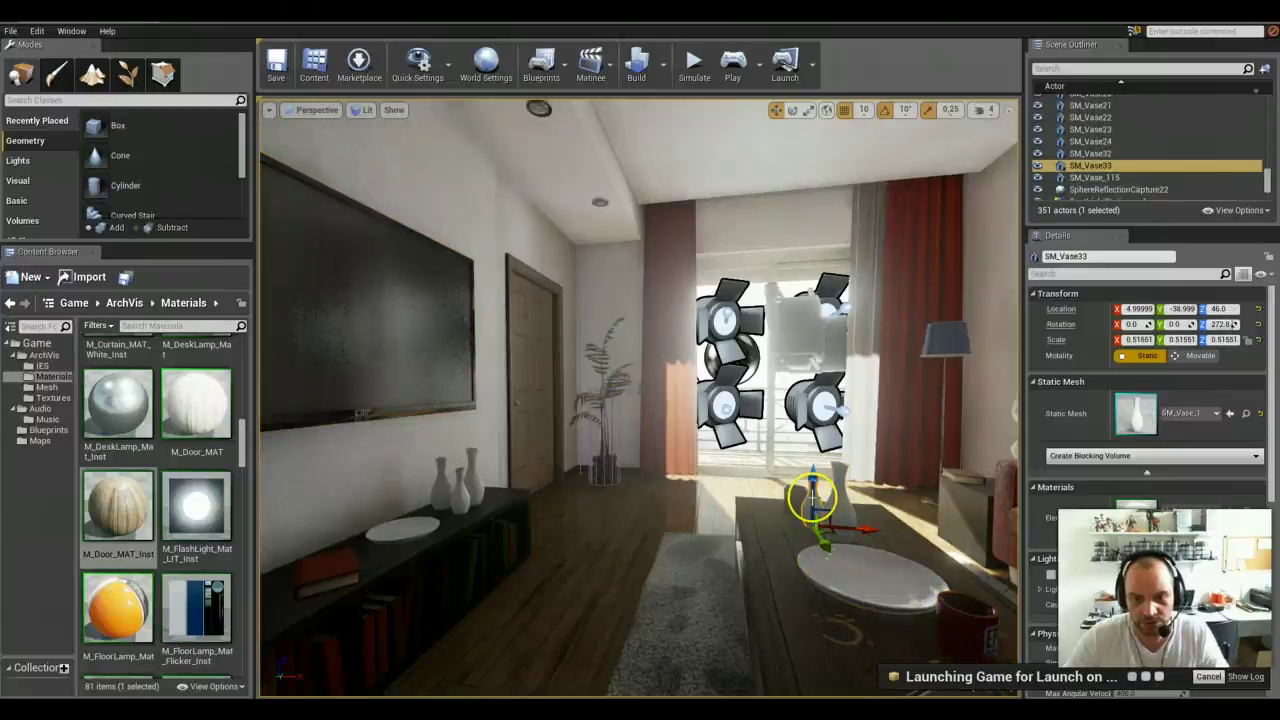
Examine the plant and curtain up close, the balcony doors, and the sofa wall with its framed pictures.
{"action": "scroll", "coordinate": [686, 567], "scroll_direction": "up", "scroll_amount": 4}
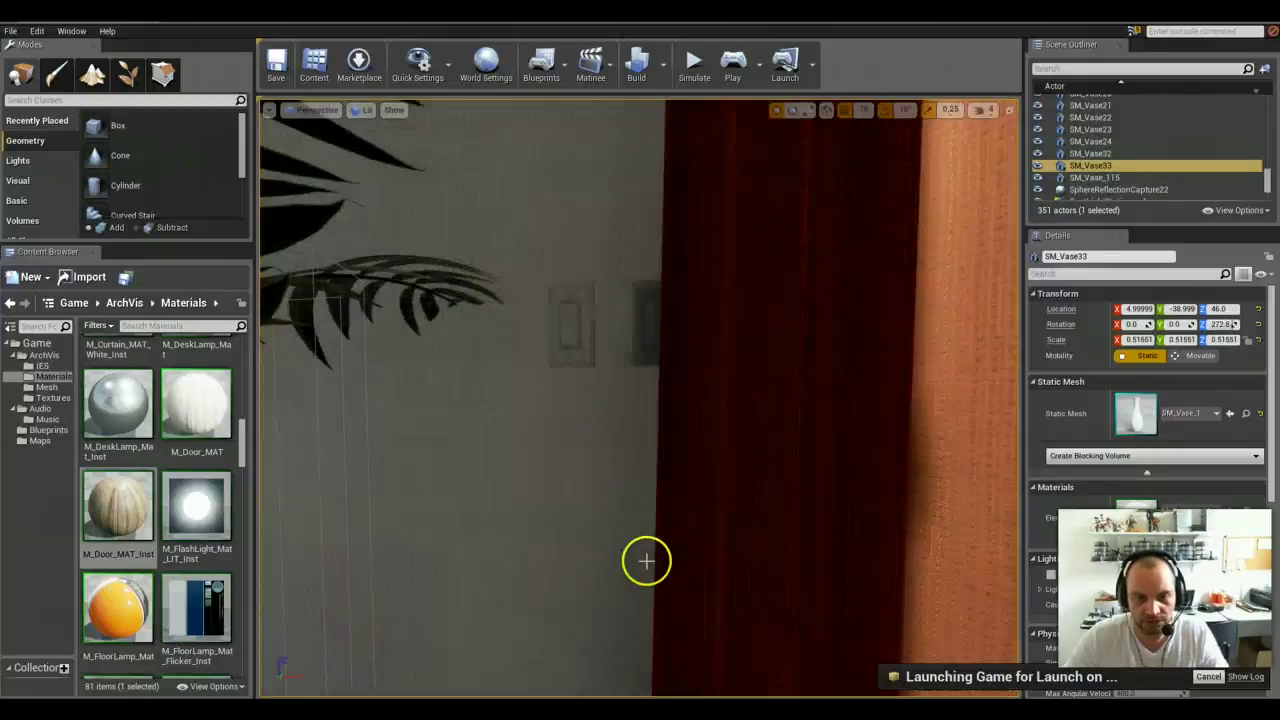
{"action": "scroll", "coordinate": [536, 542], "scroll_direction": "down", "scroll_amount": 1}
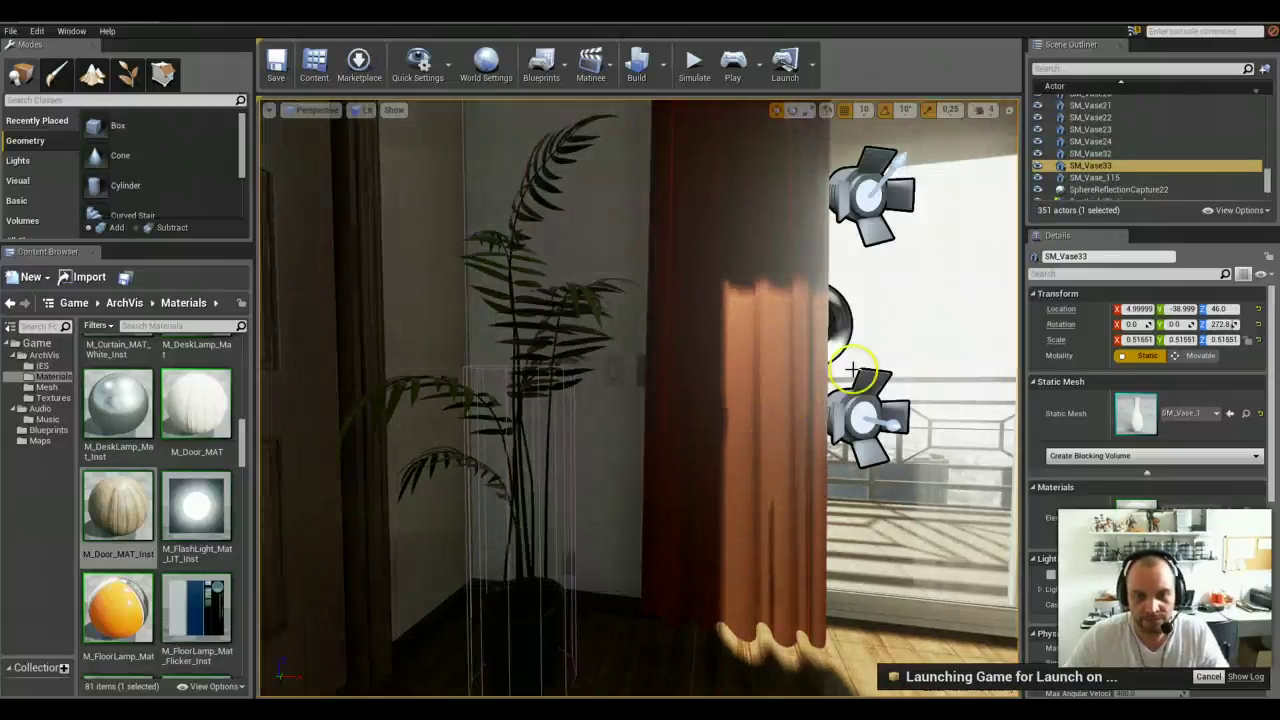
{"action": "right_click_drag", "start_coordinate": [856, 369], "coordinate": [1094, 357]}
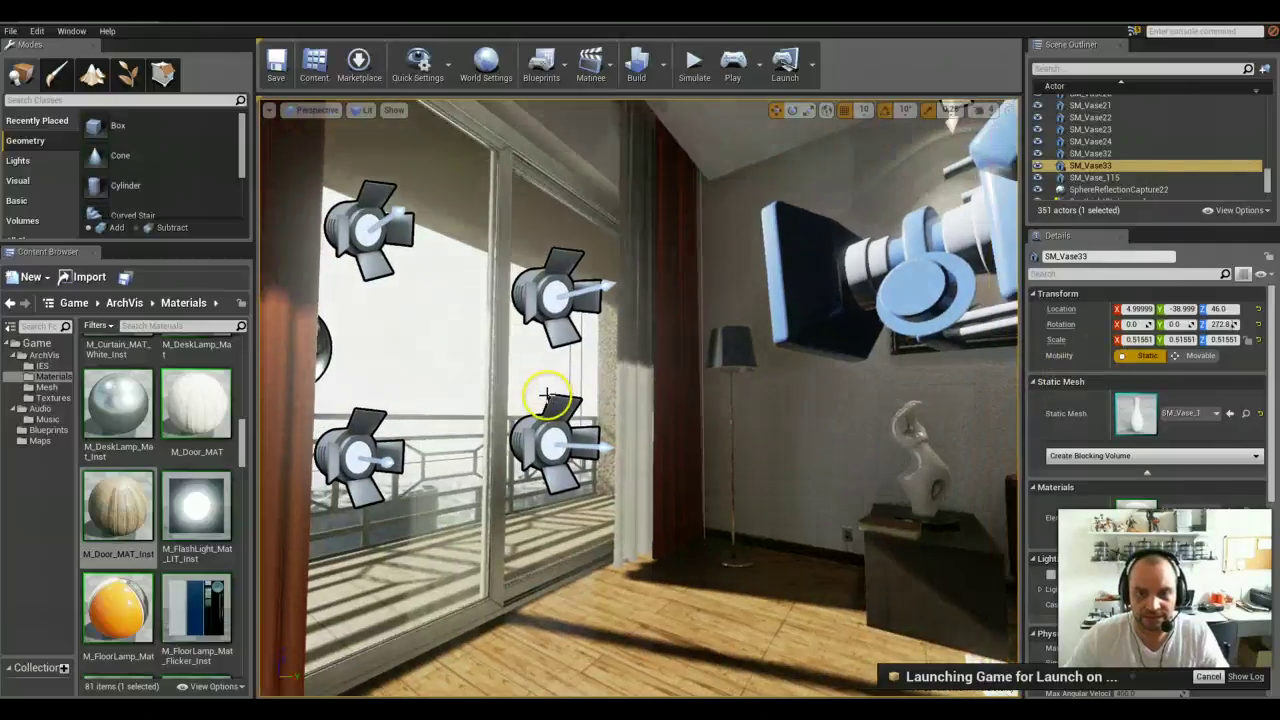
{"action": "right_click_drag", "start_coordinate": [815, 343], "coordinate": [851, 336]}
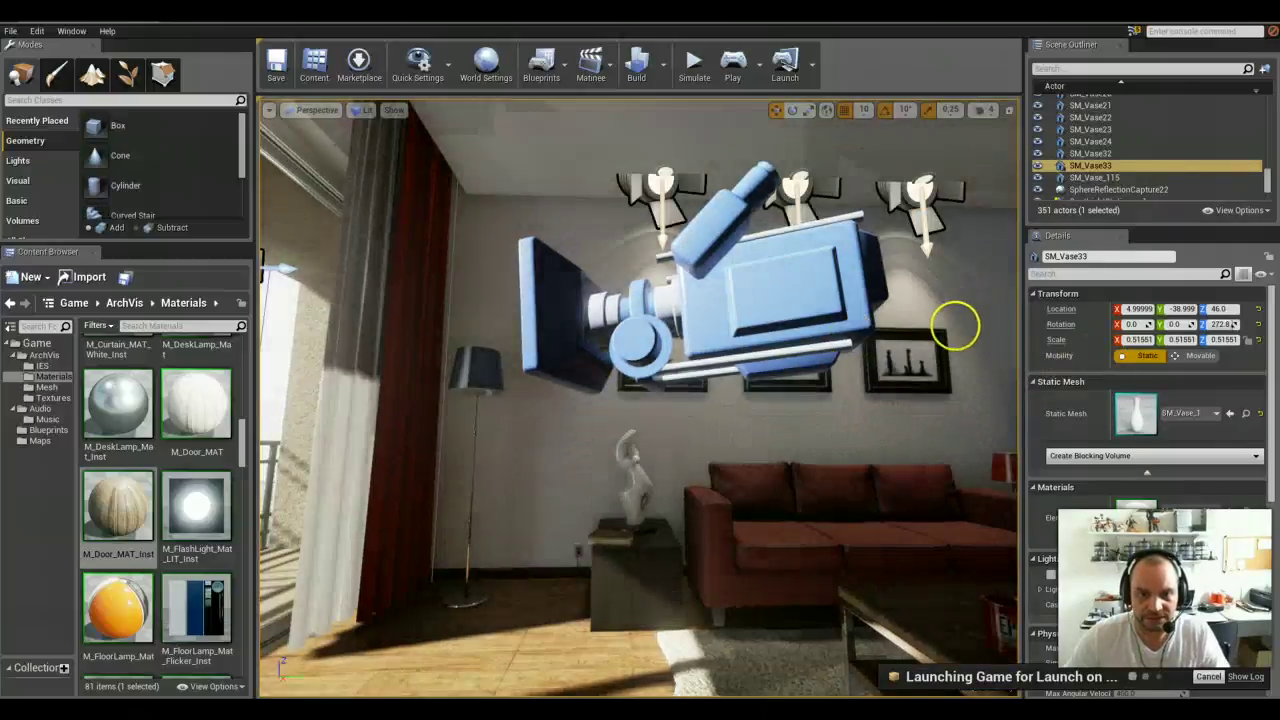
{"action": "key", "text": "3"}
Inspect the camera near the sofa and the sphere reflection capture by the armchair, and look down the room towards the hallway.
{"action": "left_click", "coordinate": [501, 304]}
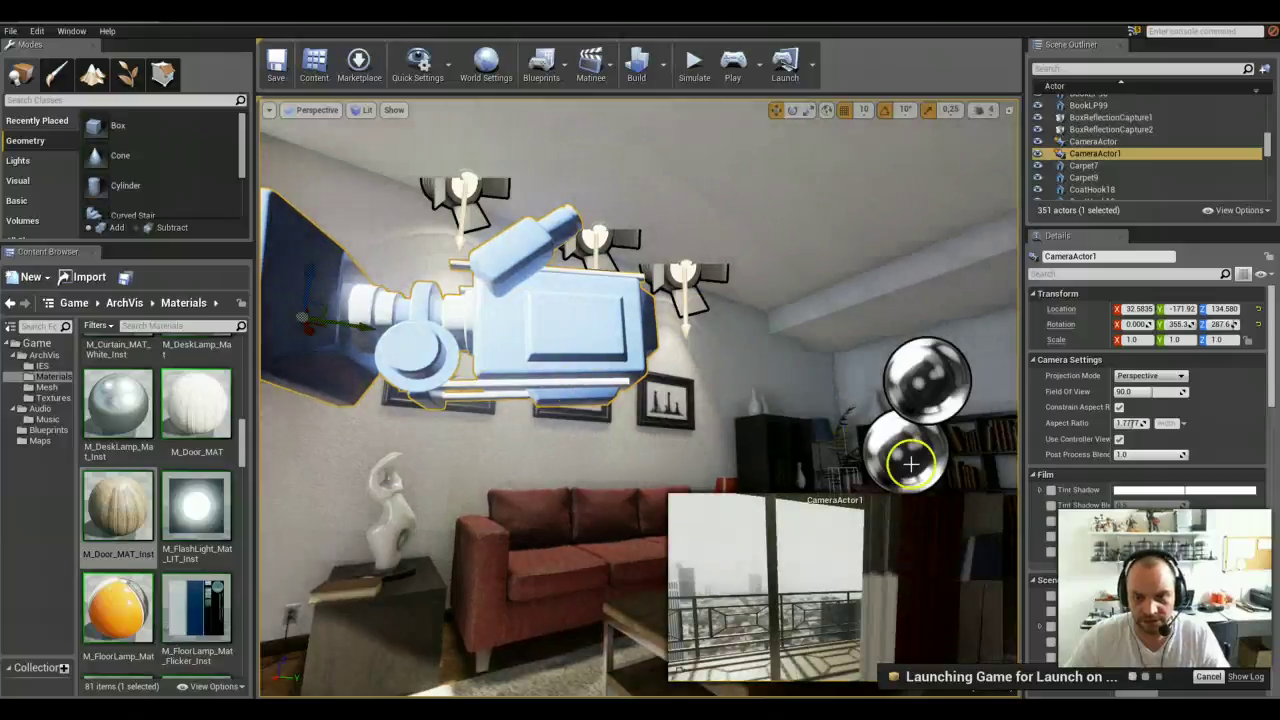
{"action": "left_click", "coordinate": [924, 390]}
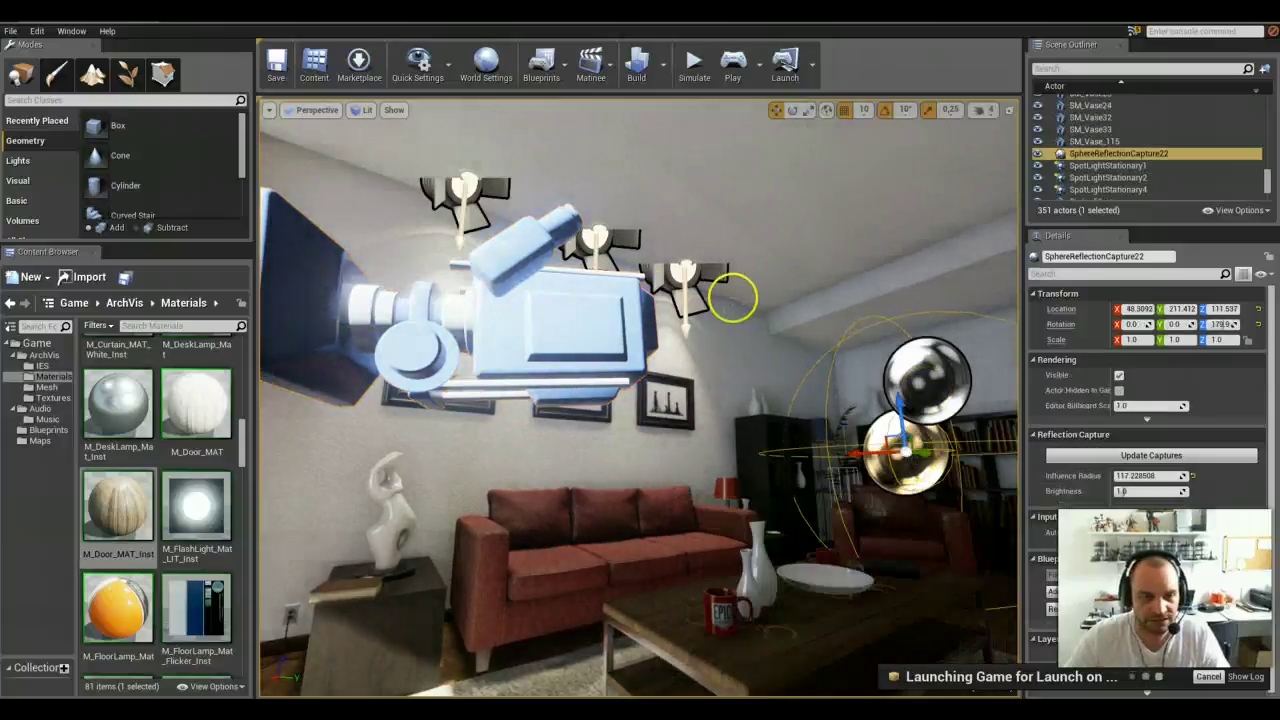
{"action": "key", "text": "4"}
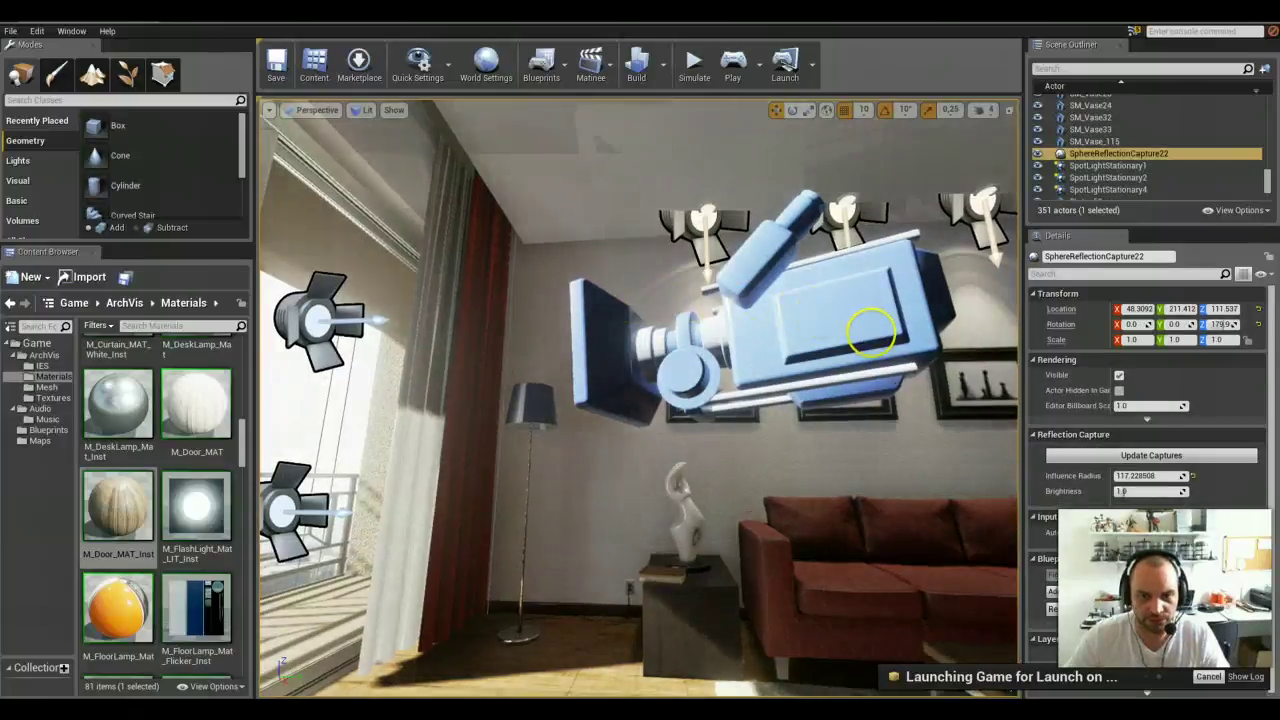
{"action": "key", "text": "5"}
{"action": "right_click_drag", "start_coordinate": [523, 339], "coordinate": [525, 340]}
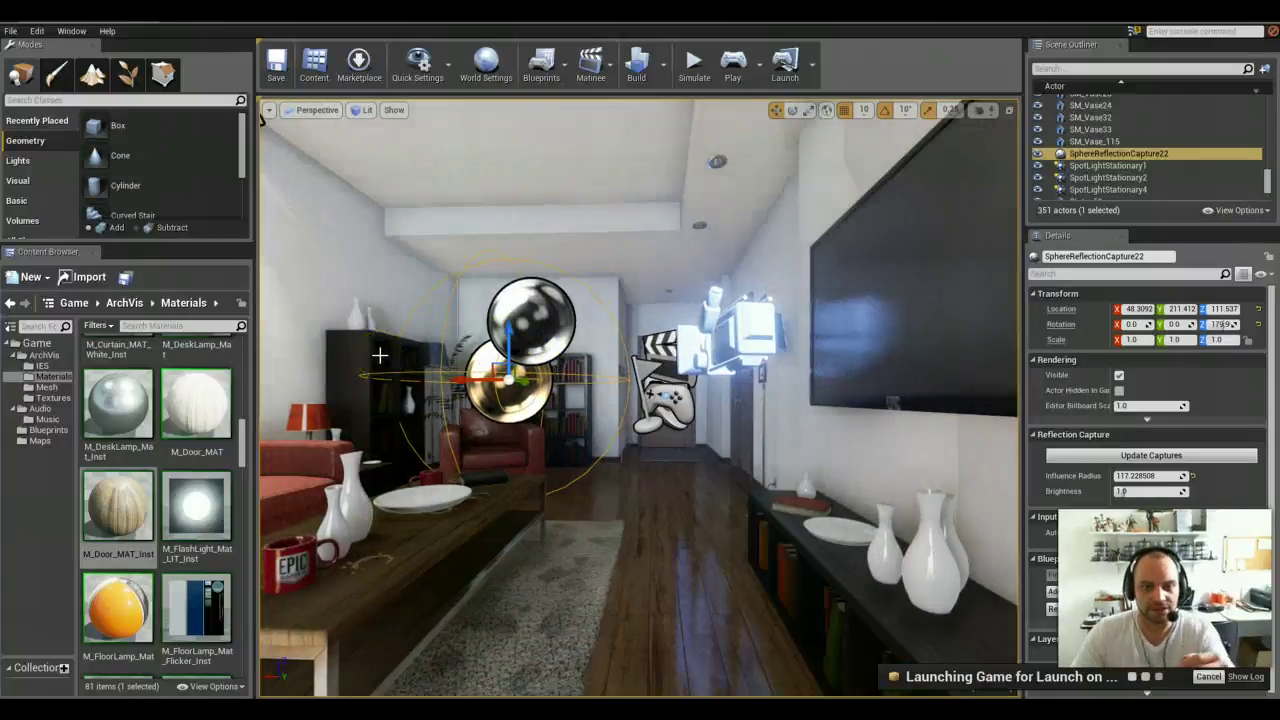
{"action": "left_click", "coordinate": [673, 213]}
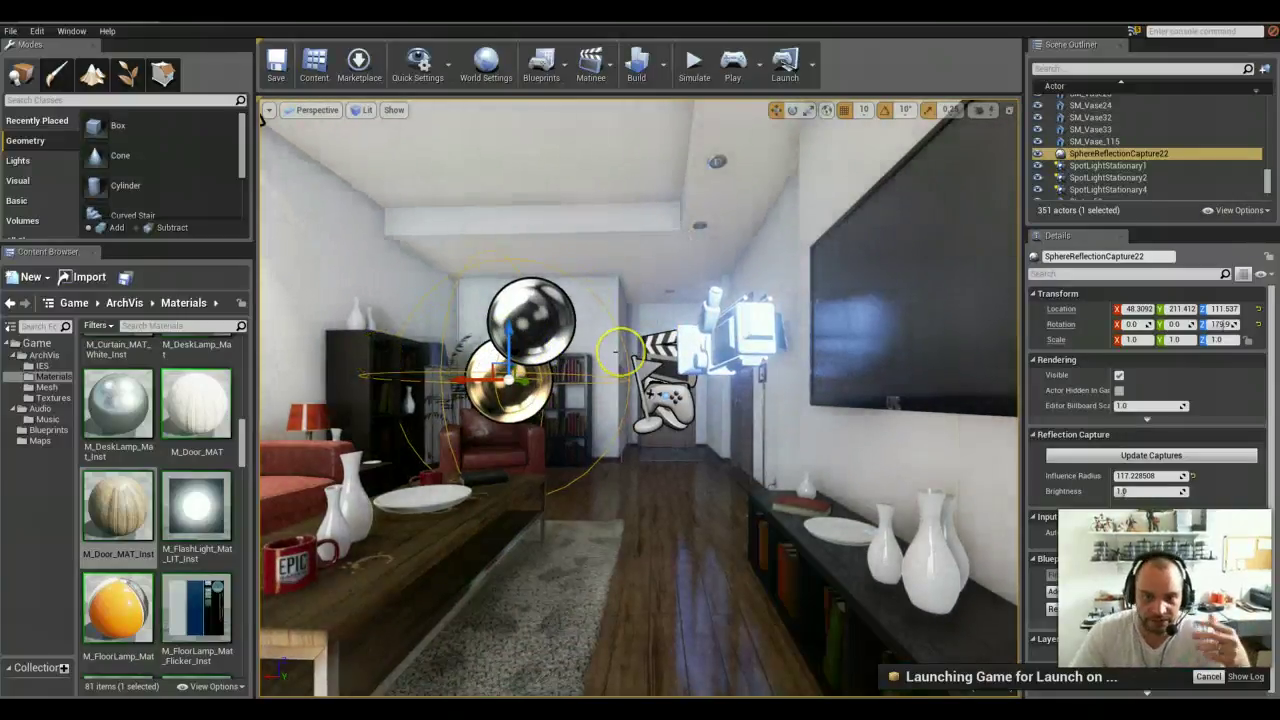
Open the RoomNight level from the project's Maps folder without saving the changes to the Room level.
{"action": "left_click", "coordinate": [10, 30]}
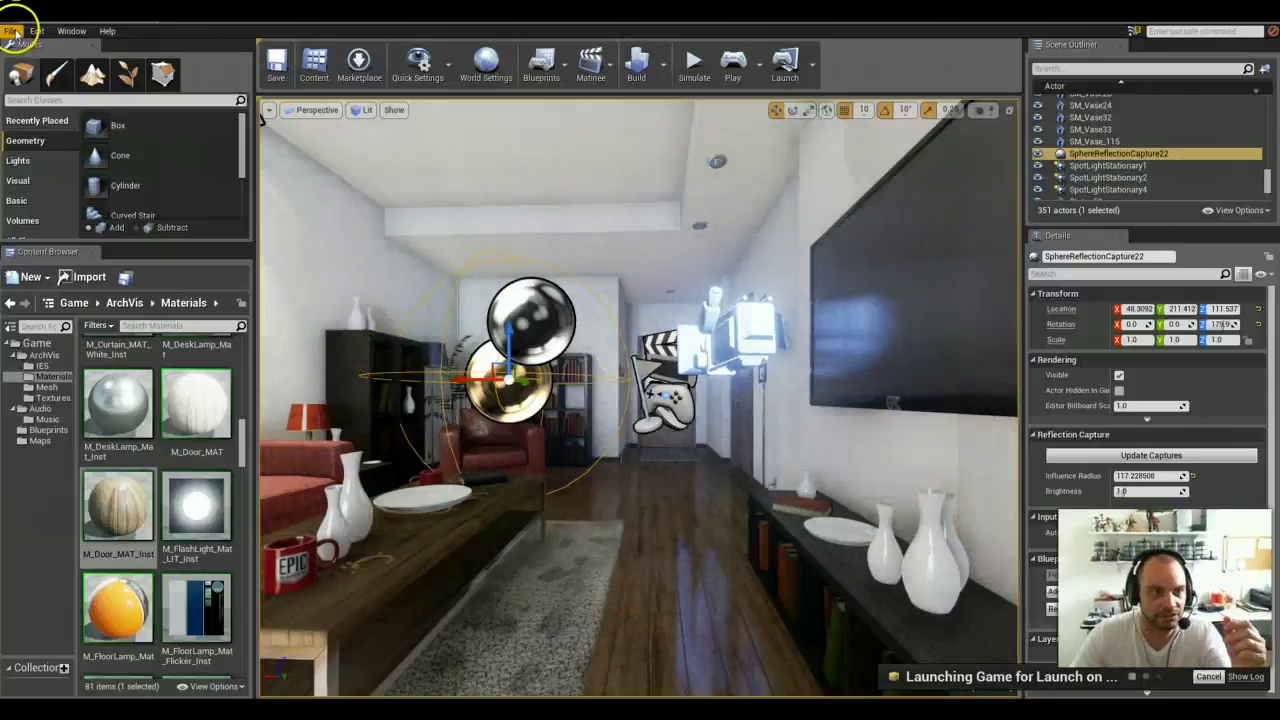
{"action": "left_click", "coordinate": [15, 33]}
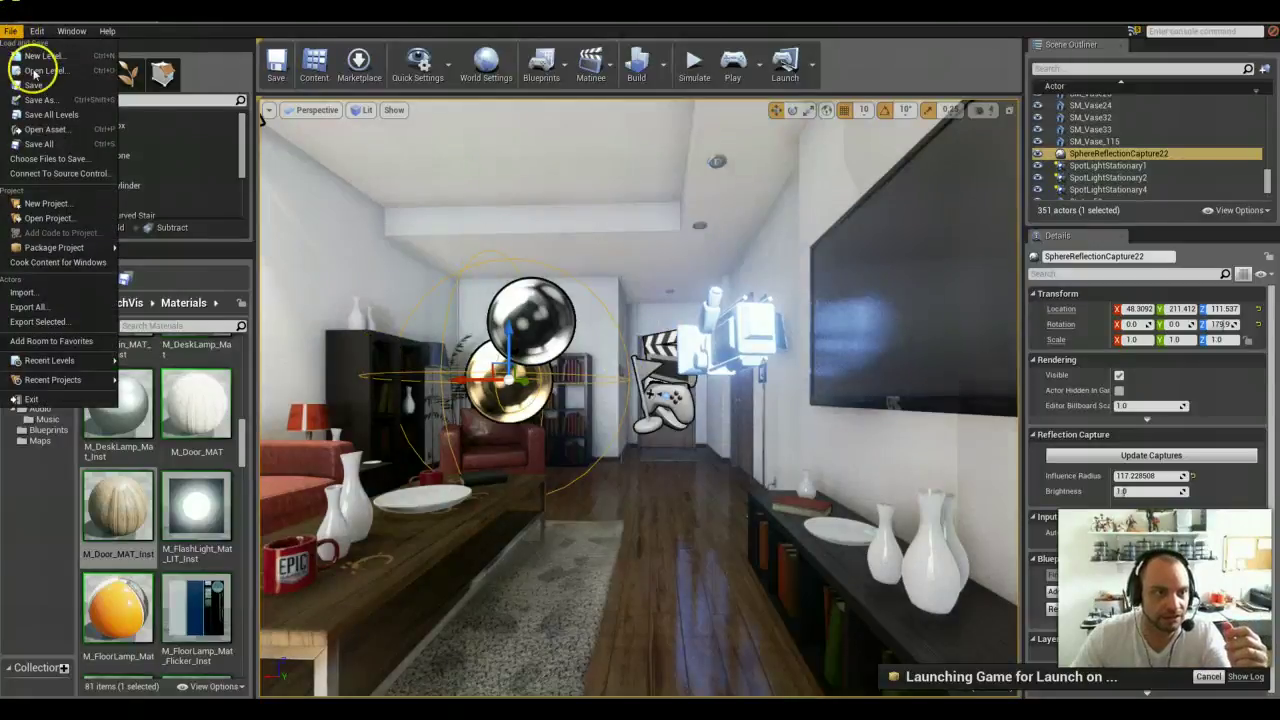
{"action": "left_click", "coordinate": [34, 71]}
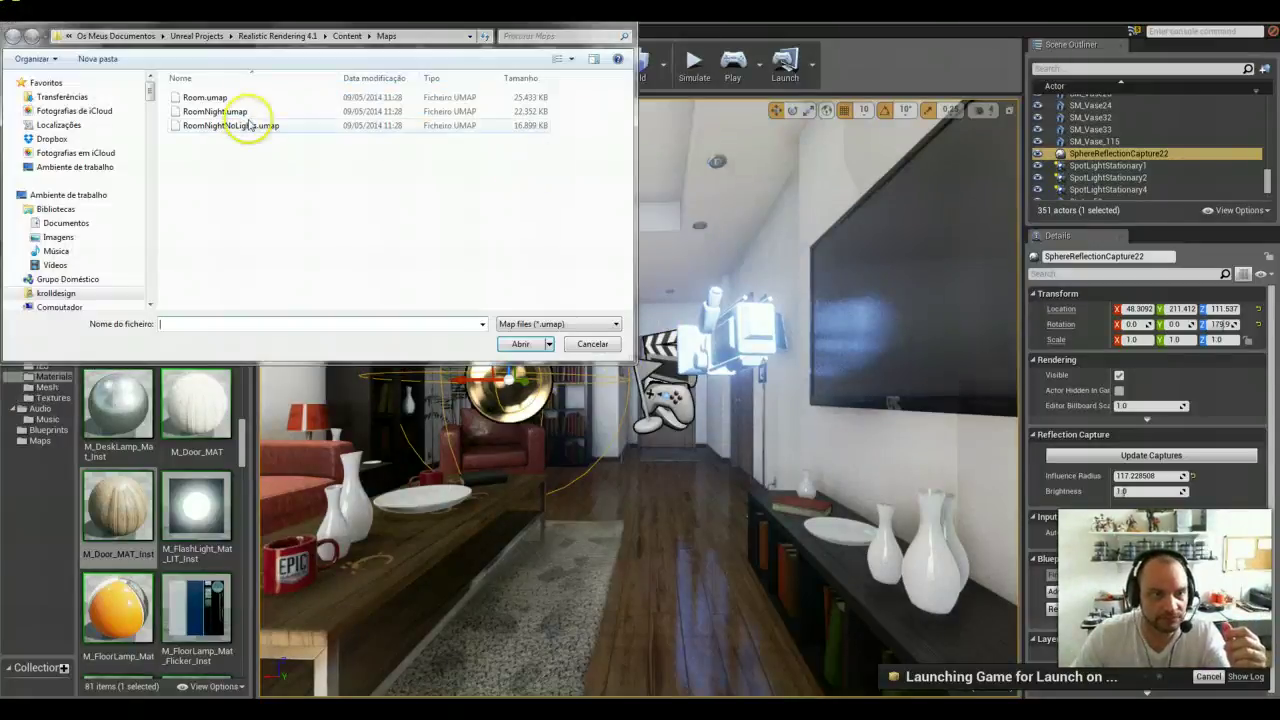
{"action": "left_click", "coordinate": [245, 112]}
{"action": "left_click", "coordinate": [520, 343]}
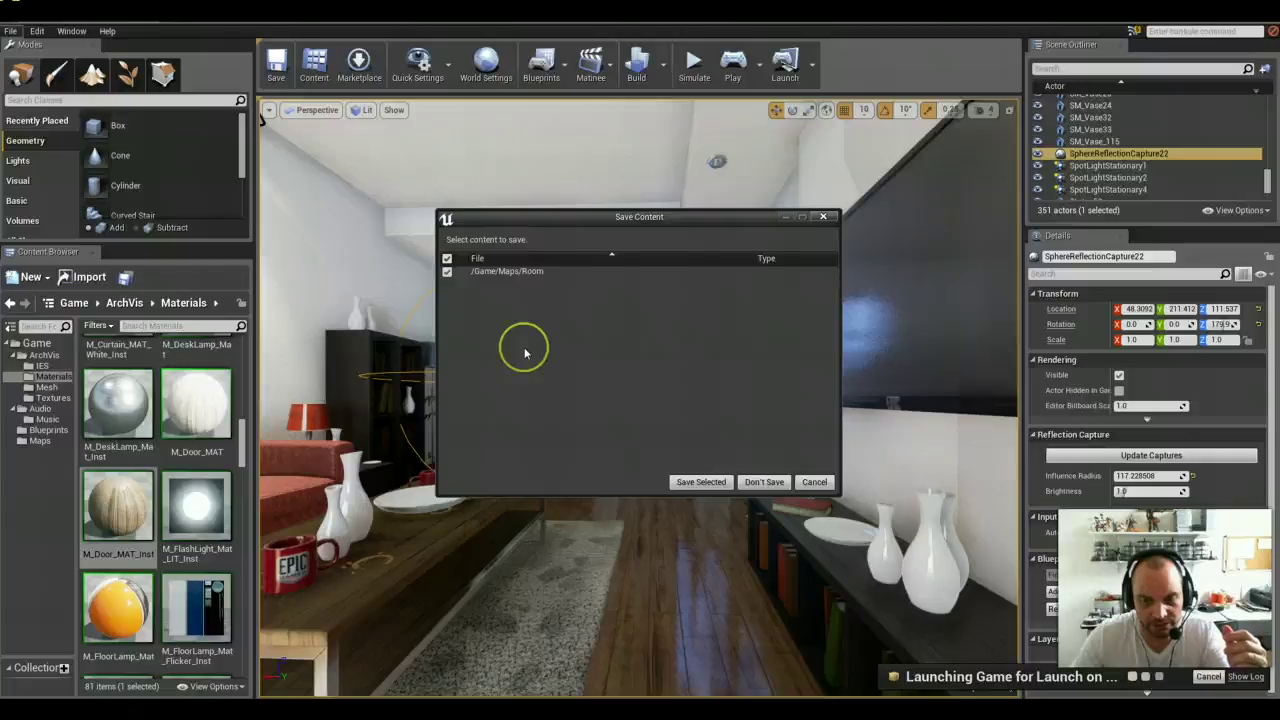
{"action": "left_click", "coordinate": [764, 482]}
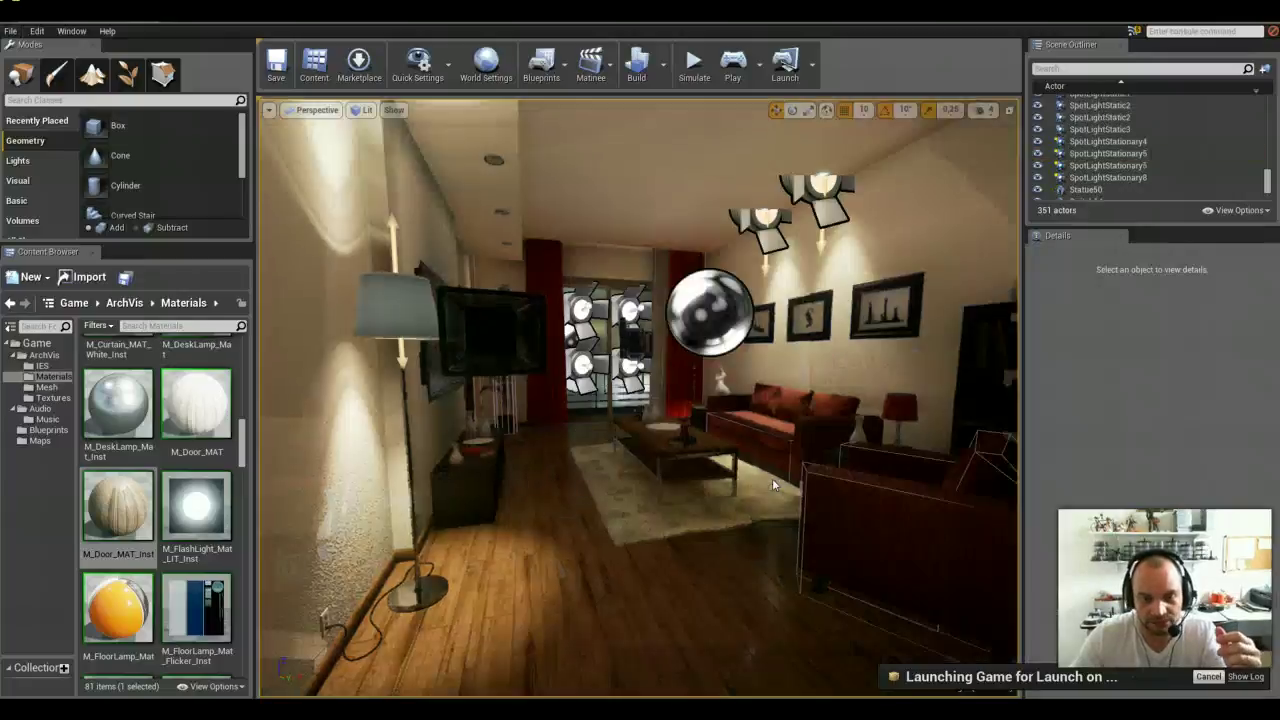
Simulate the night level and select the picture wall and the ceiling to inspect them.
{"action": "left_click", "coordinate": [695, 66]}
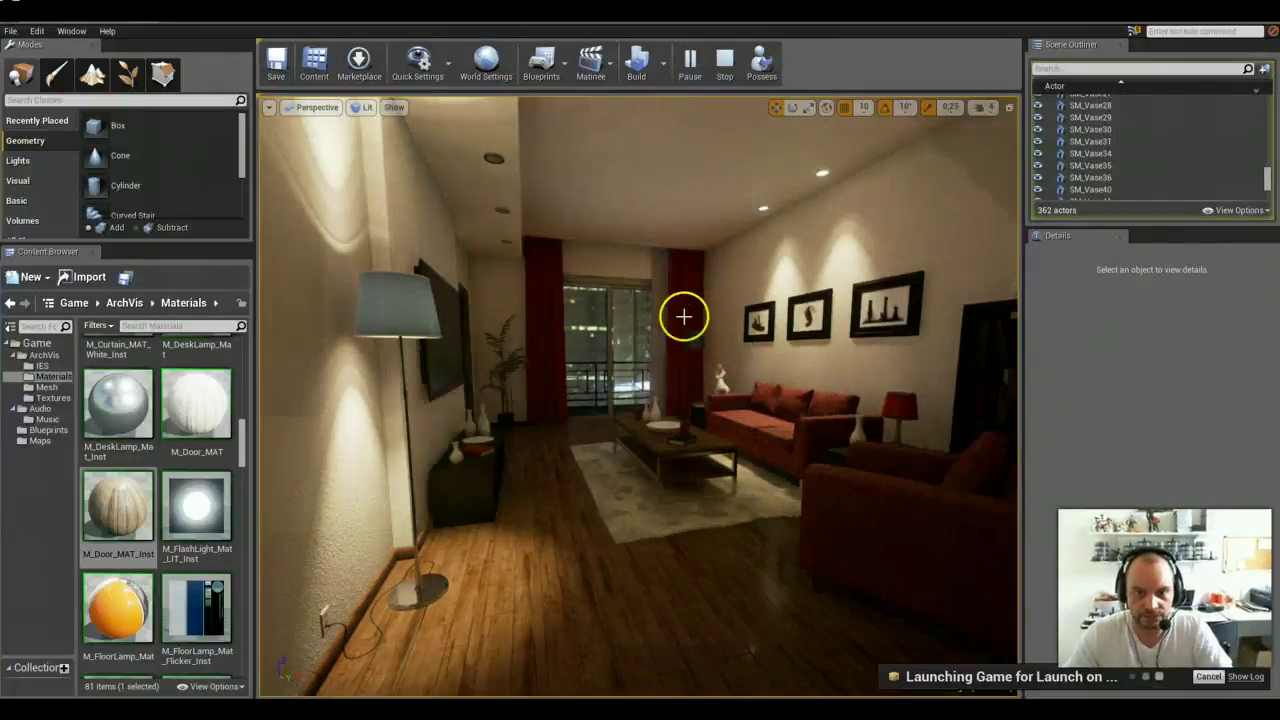
{"action": "right_click", "coordinate": [684, 316]}
{"action": "left_click", "coordinate": [731, 277]}
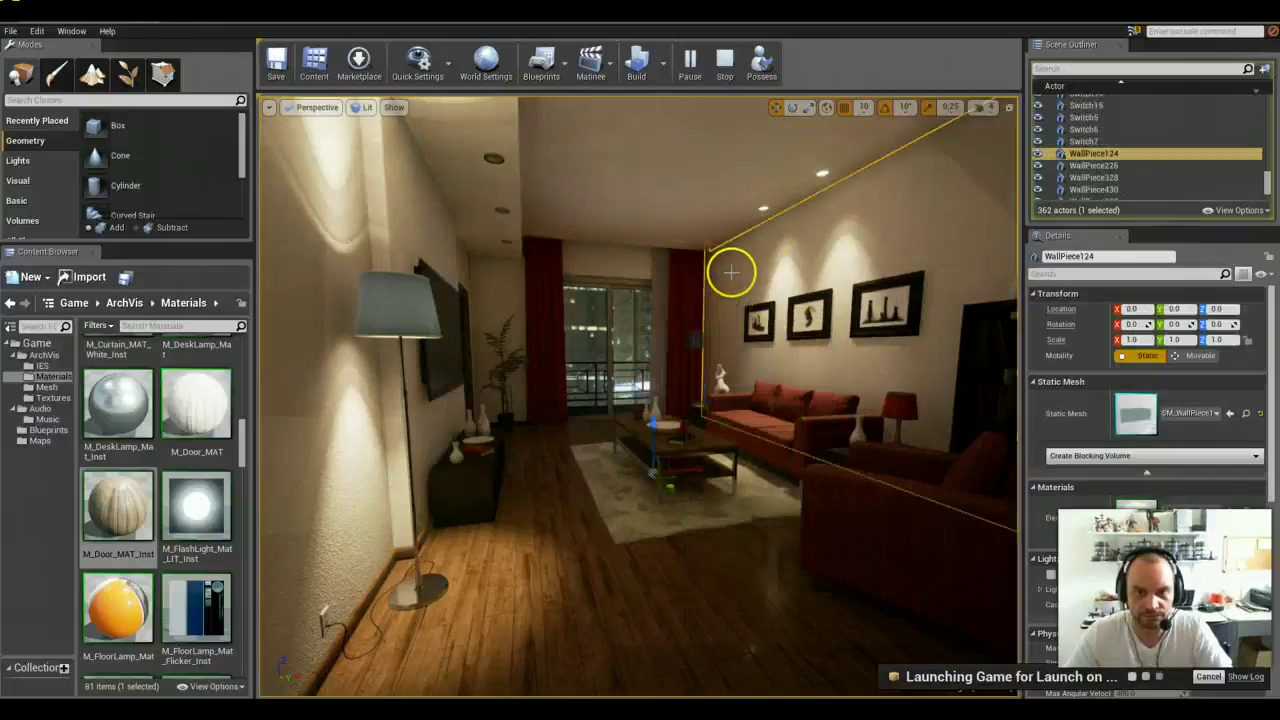
{"action": "left_click", "coordinate": [657, 217]}
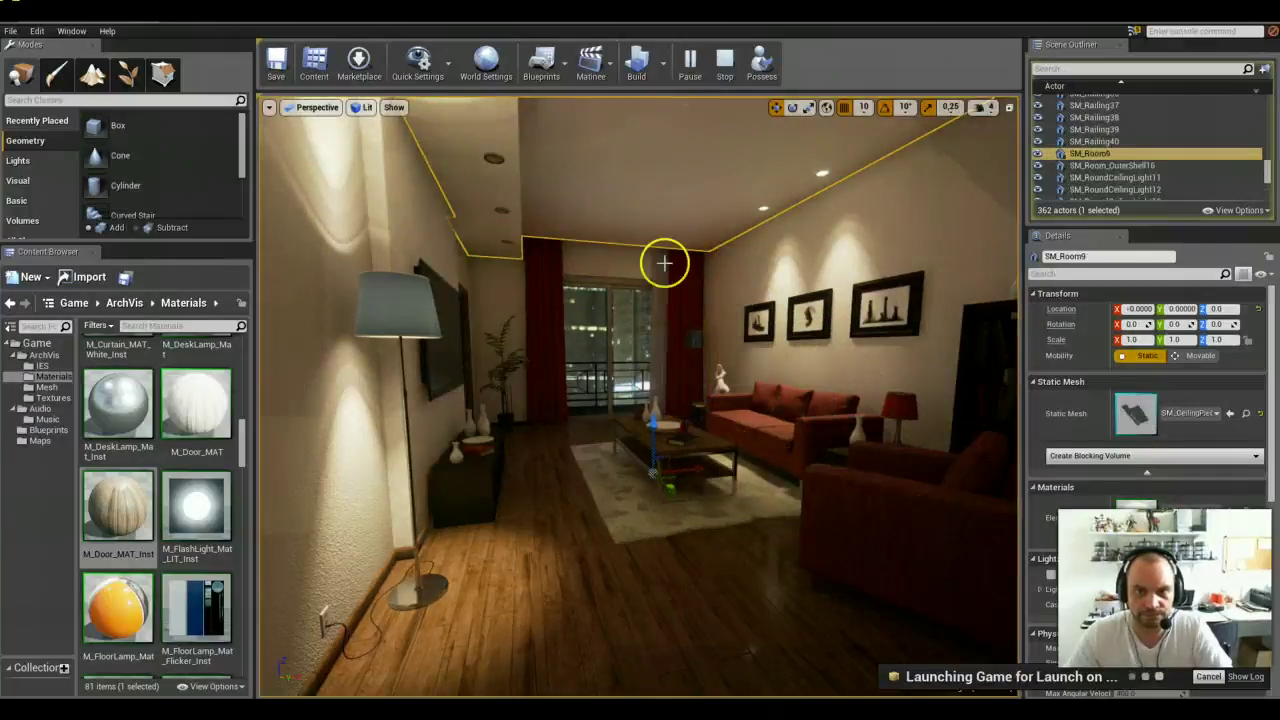
Examine the night city outside, the red sofa and coffee table, and the ceiling spotlights above the framed pictures.
{"action": "scroll", "coordinate": [665, 264], "scroll_direction": "up", "scroll_amount": 10}
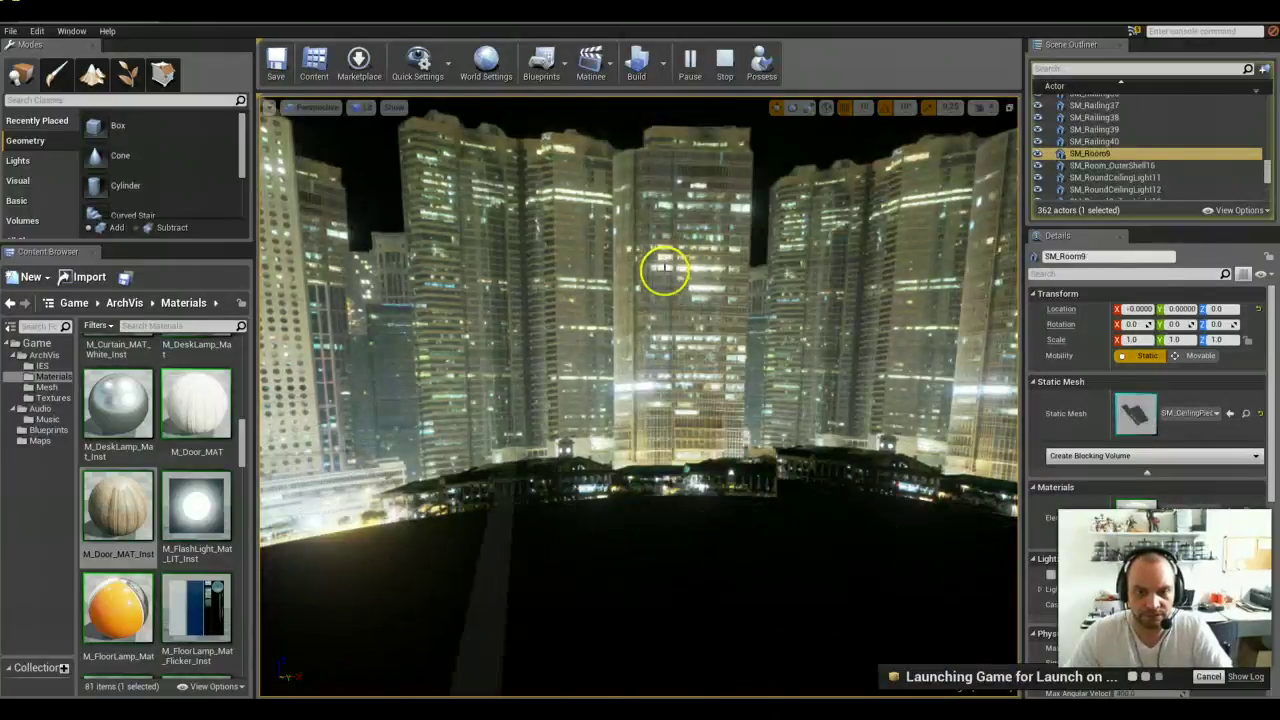
{"action": "key", "text": "s"}
{"action": "right_click_drag", "start_coordinate": [664, 270], "coordinate": [706, 270]}
{"action": "key", "text": "w"}
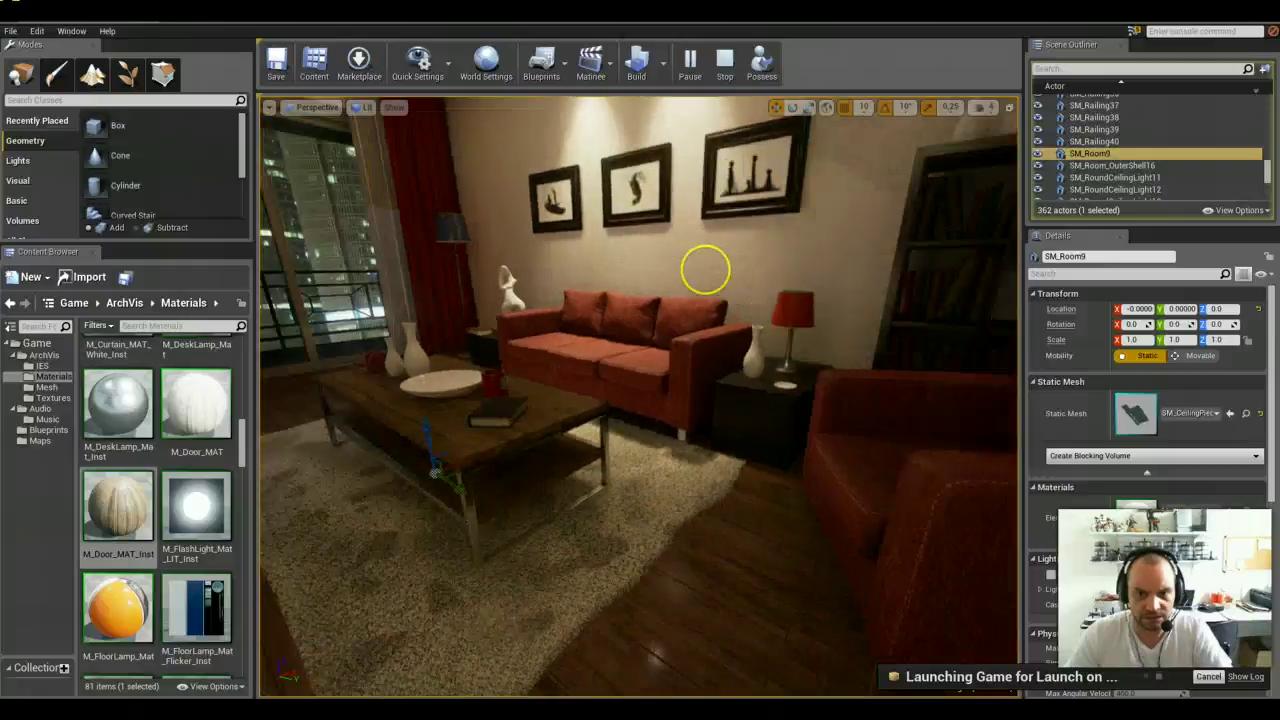
{"action": "right_click_drag", "start_coordinate": [633, 251], "coordinate": [666, 208]}
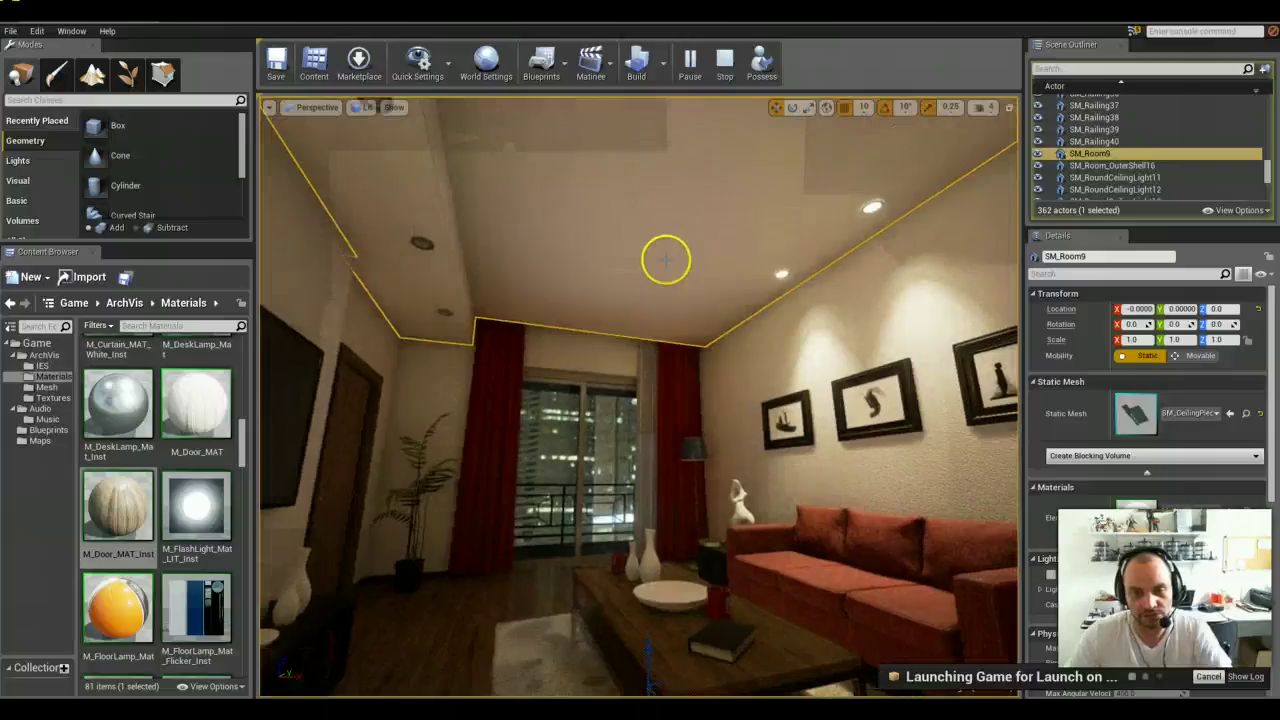
{"action": "scroll", "coordinate": [620, 330], "scroll_direction": "up", "scroll_amount": 5}
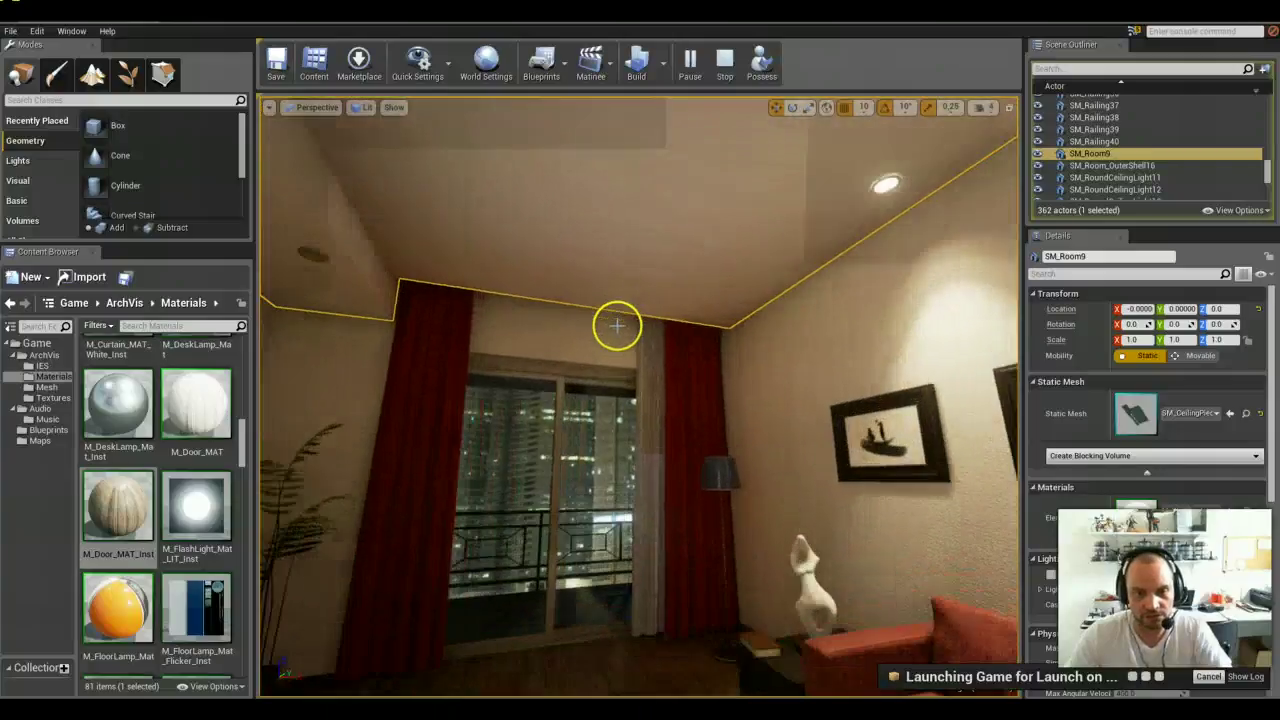
Turn around the night room to examine the lit floor lamp, the hallway doors and the wall-mounted TV.
{"action": "right_click_drag", "start_coordinate": [571, 413], "coordinate": [881, 424]}
{"action": "right_click_drag", "start_coordinate": [986, 432], "coordinate": [597, 367]}
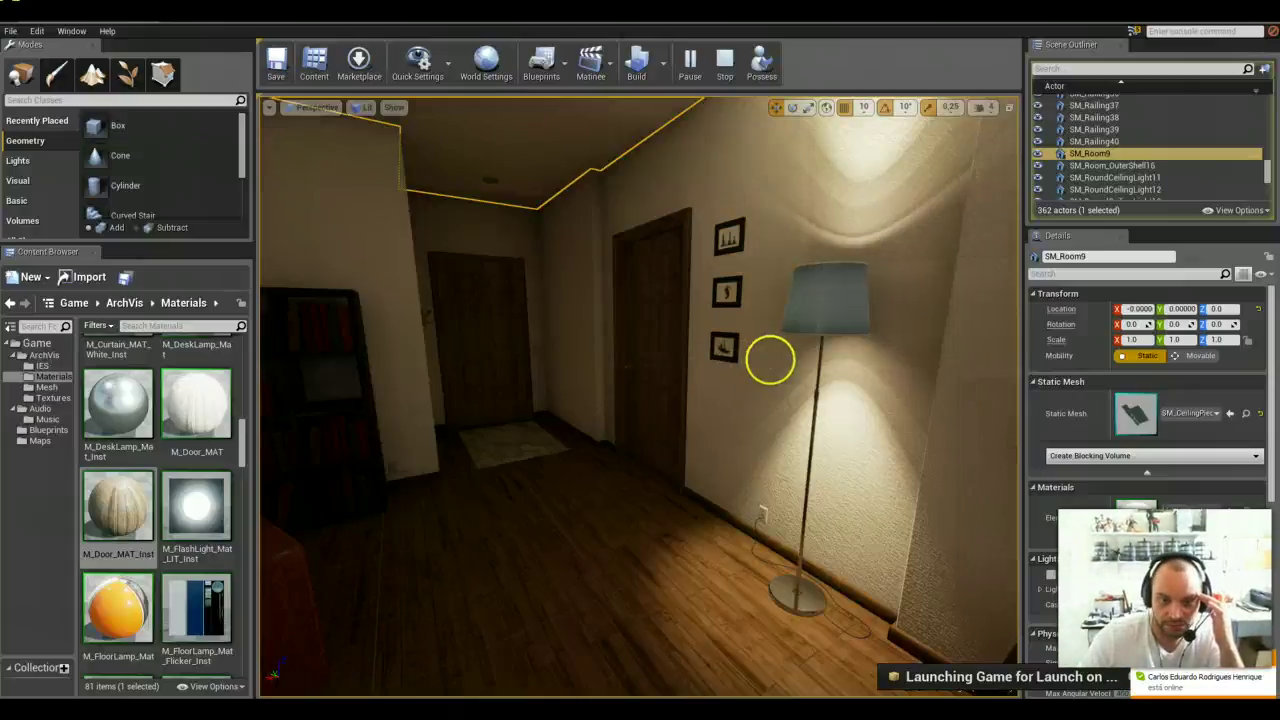
{"action": "right_click_drag", "start_coordinate": [770, 360], "coordinate": [560, 492]}
{"action": "right_click_drag", "start_coordinate": [654, 506], "coordinate": [568, 532]}
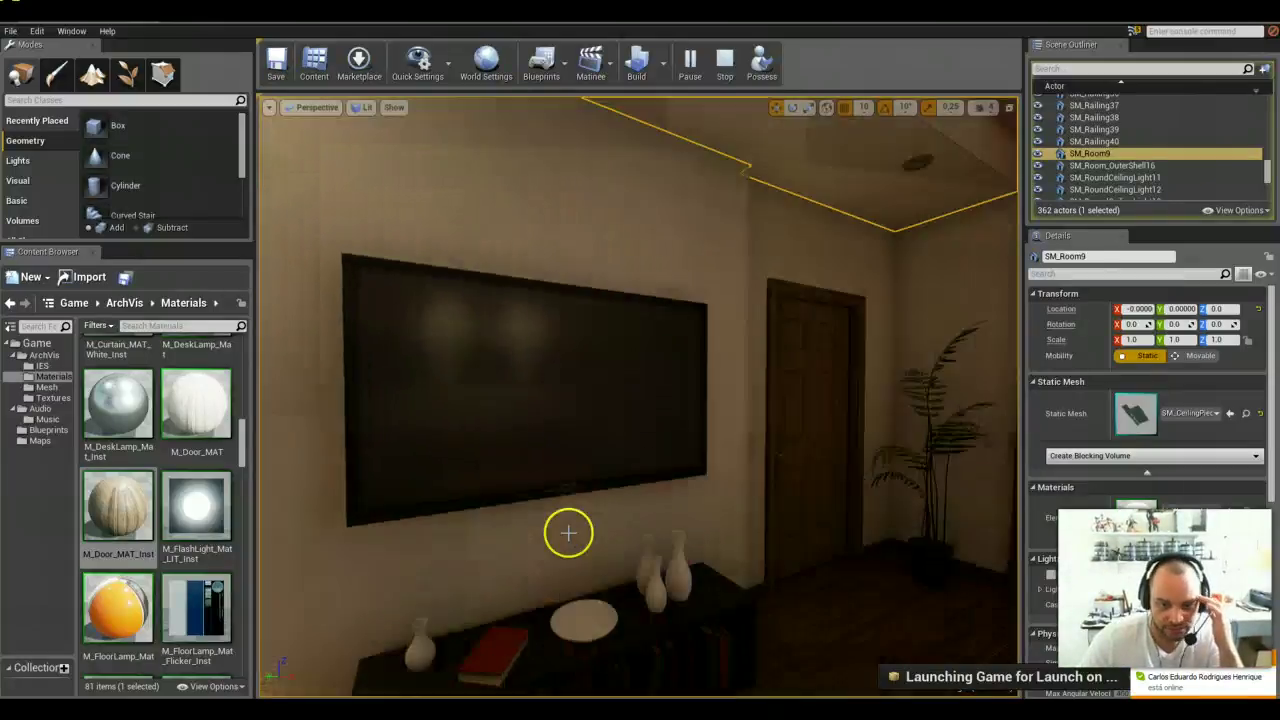
Switch to Photoshop and move the Untitled-4 and Untitled-3 image windows aside to view the edited night and day captures.
{"action": "key", "text": "alt+Tab"}
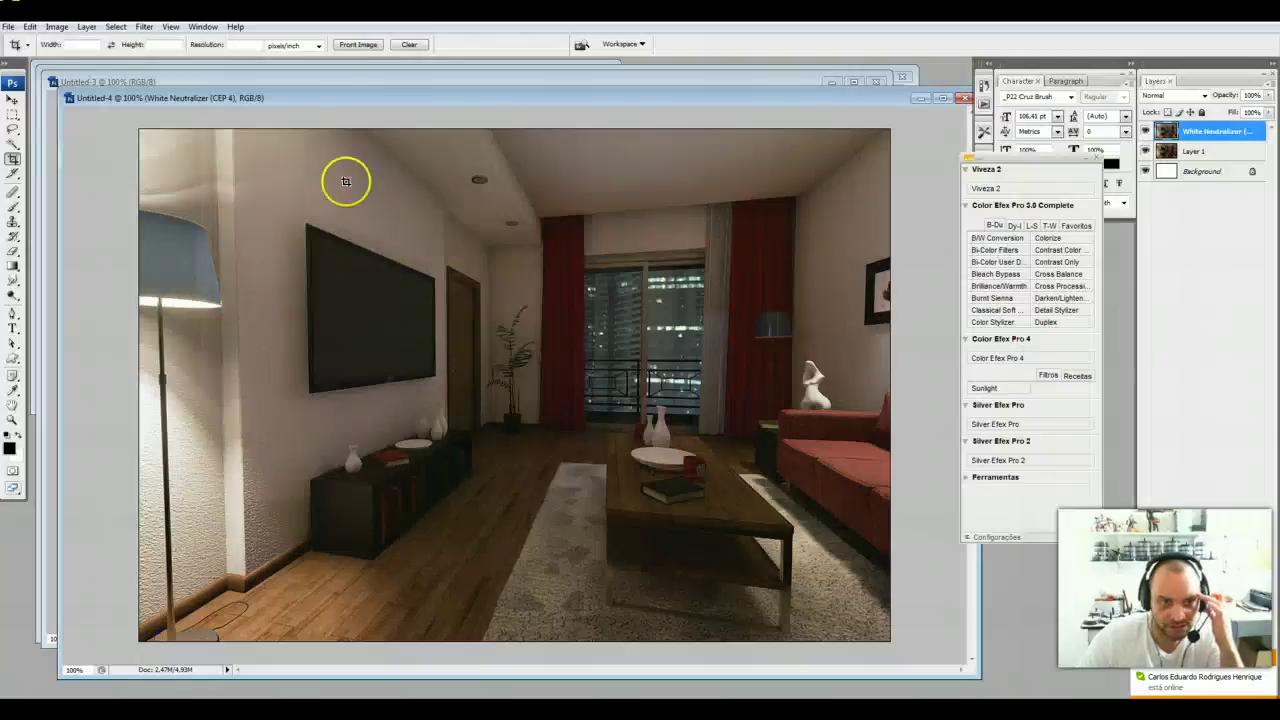
{"action": "left_click_drag", "start_coordinate": [322, 100], "coordinate": [814, 463]}
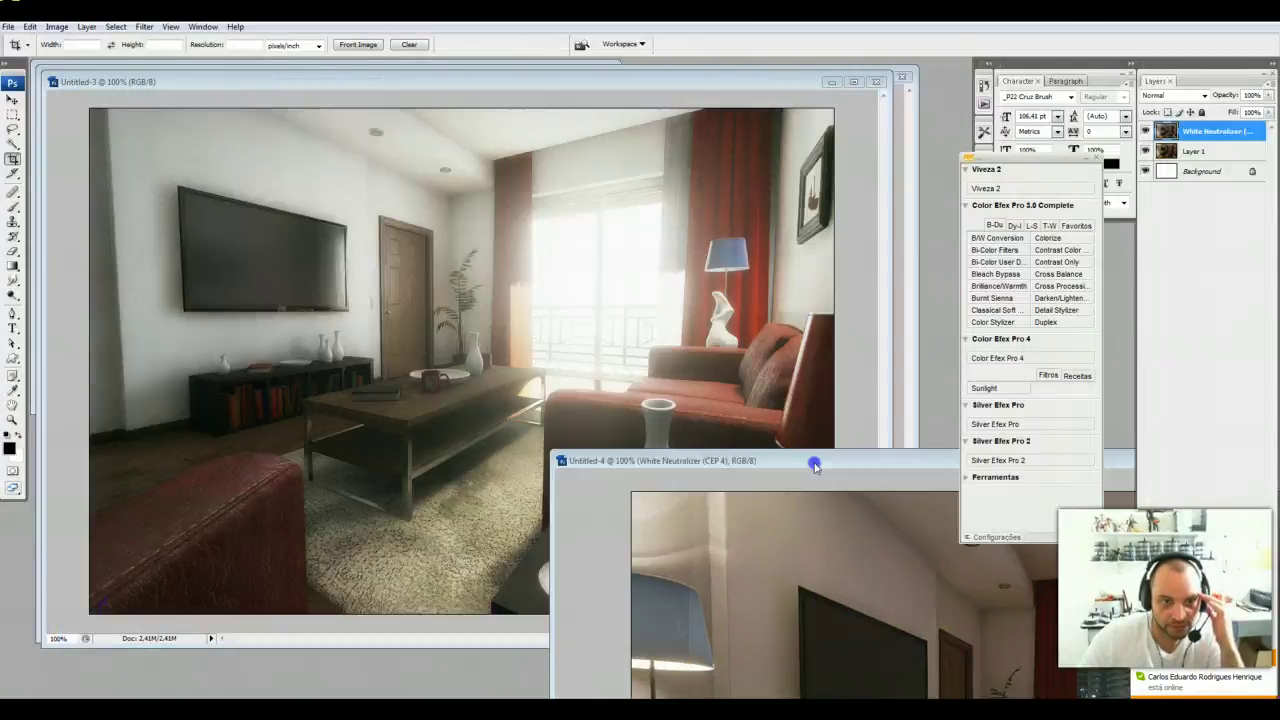
{"action": "left_click_drag", "start_coordinate": [461, 82], "coordinate": [537, 116]}
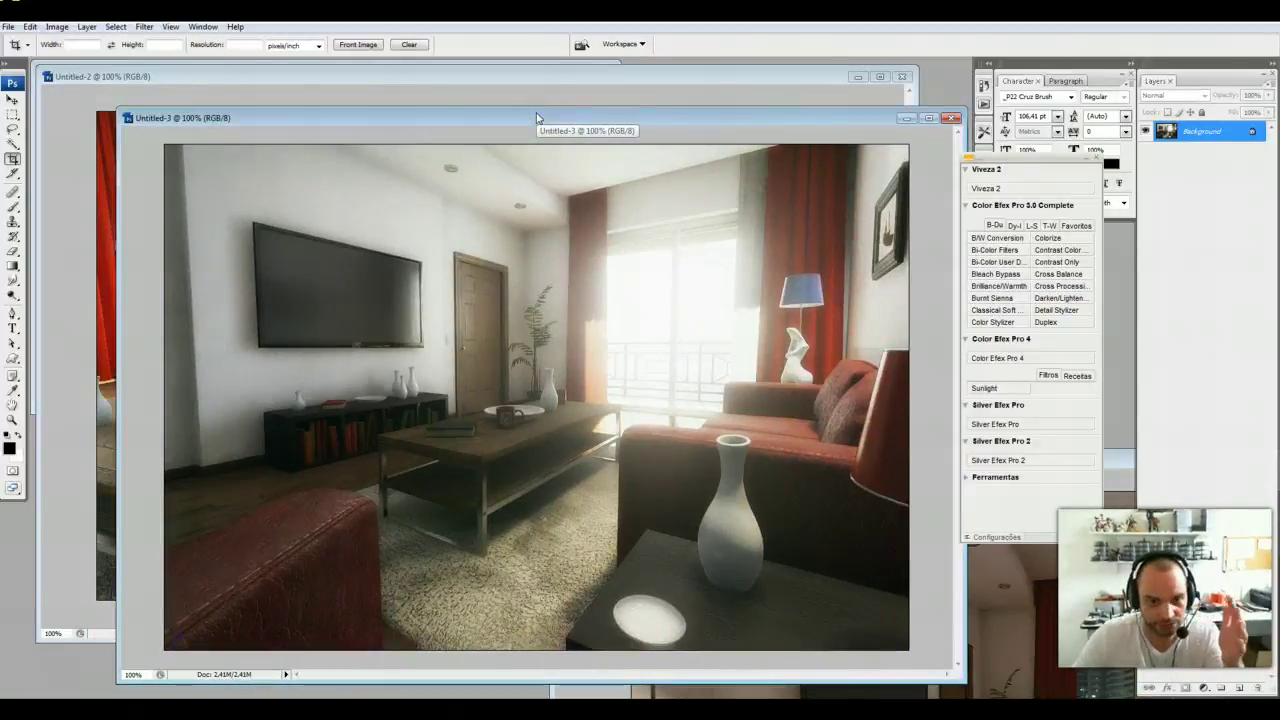
Switch to the launched RealisticRendering game and look from the coffee table across the sofa, bookshelves and entrance door.
{"action": "key", "text": "alt+Tab"}
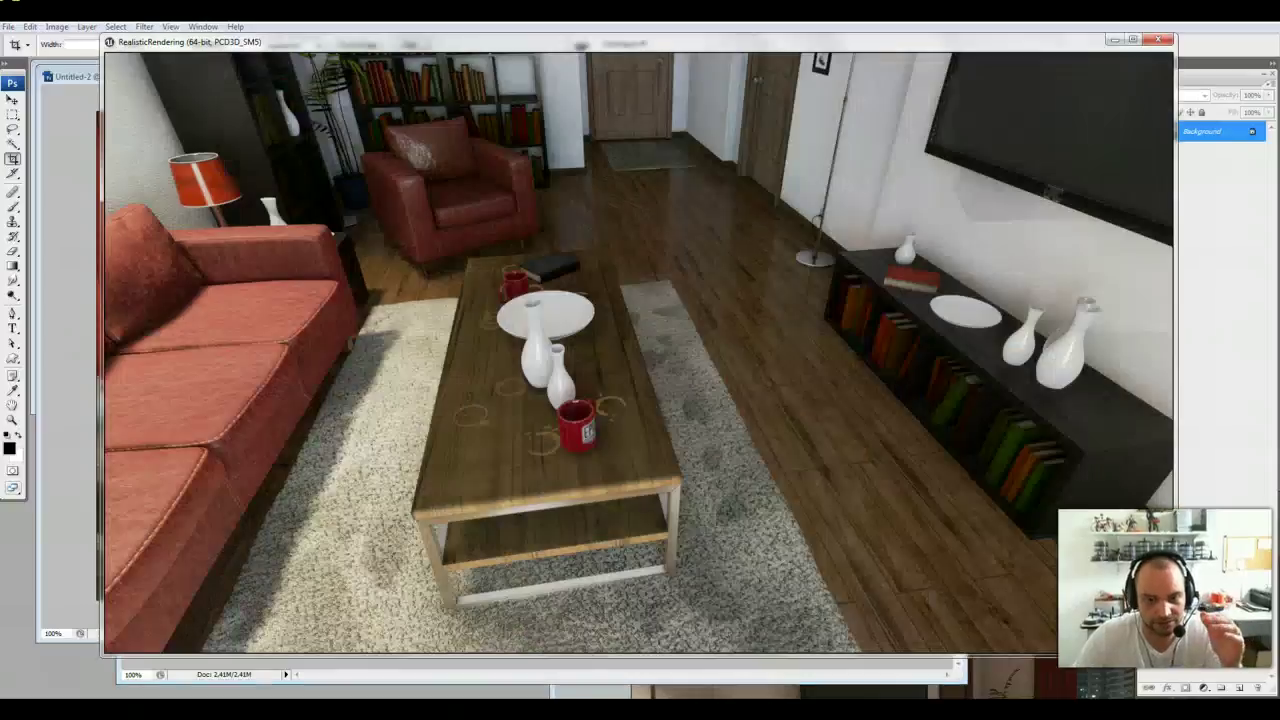
{"action": "left_click", "coordinate": [645, 291]}
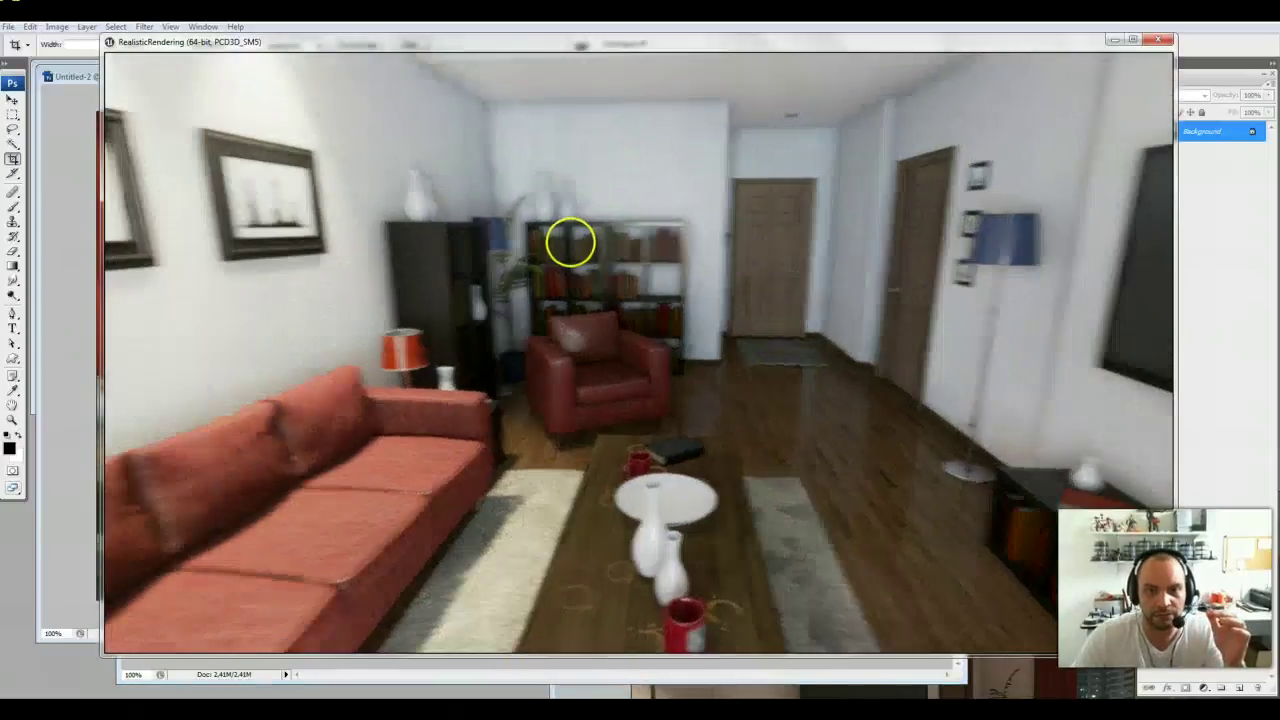
{"action": "left_click_drag", "start_coordinate": [570, 242], "coordinate": [562, 244]}
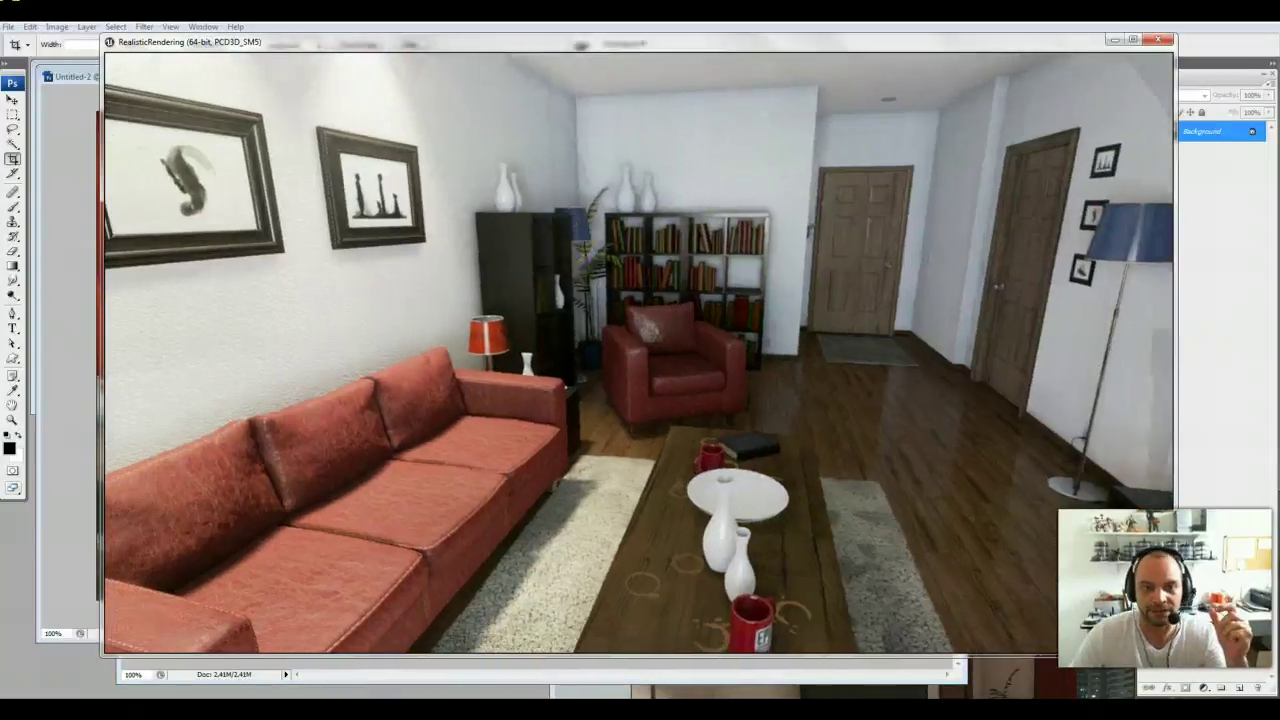